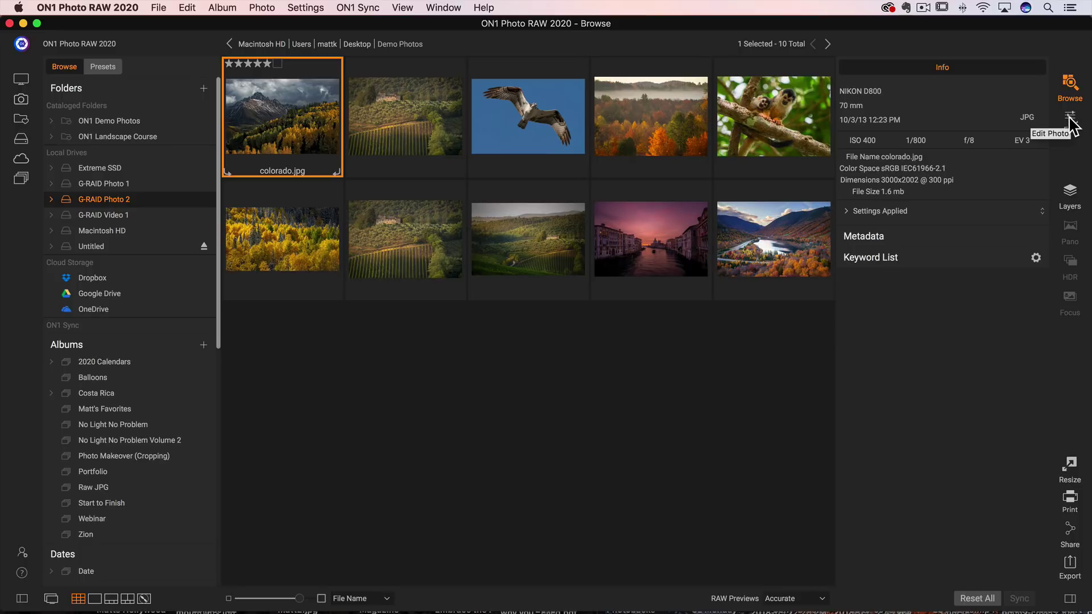
# Open colorado.jpg for local editing and apply the Linear Top gradient at Exposure -1 to darken the sky
pyautogui.click(1071, 118)
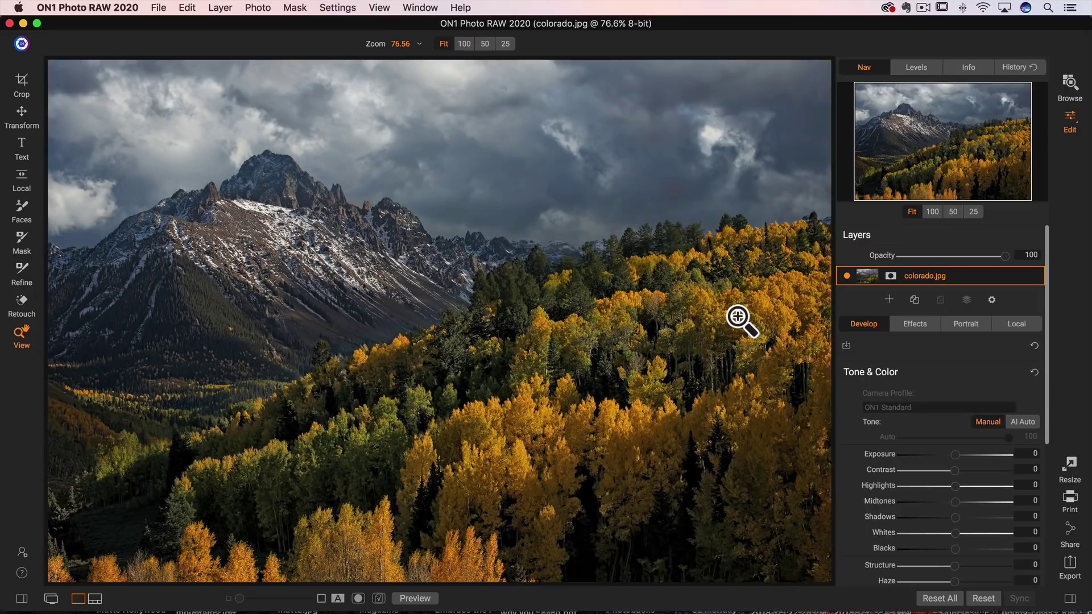
pyautogui.click(1016, 324)
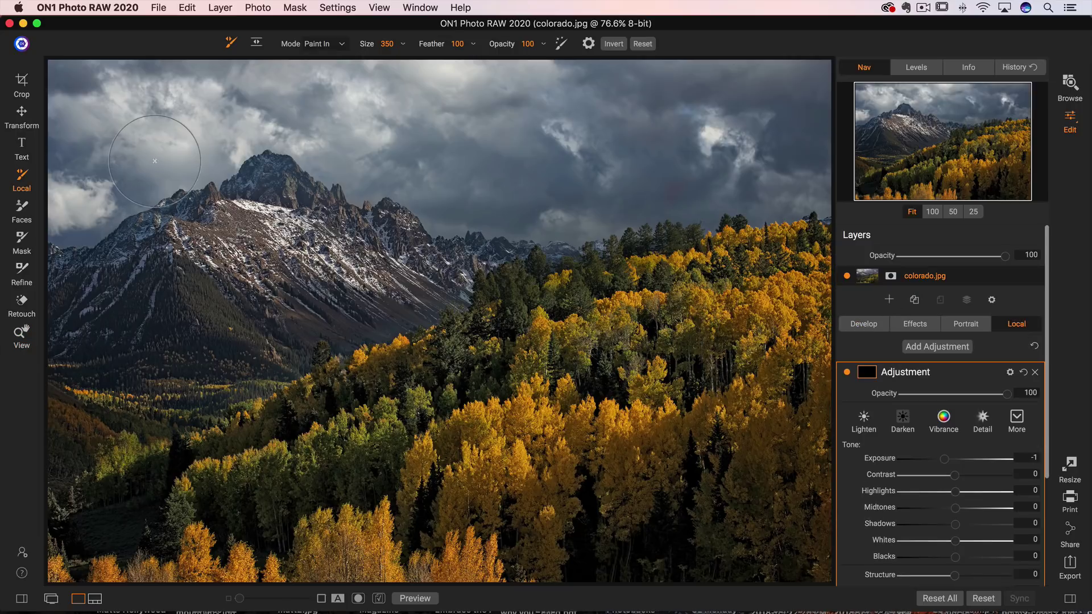
pyautogui.click(257, 44)
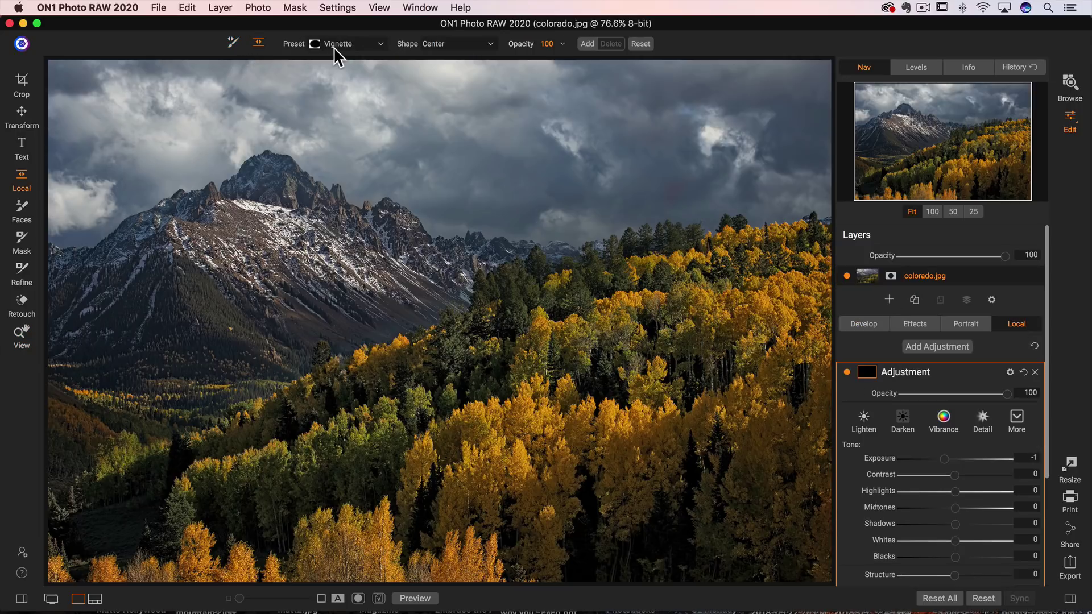
pyautogui.click(357, 44)
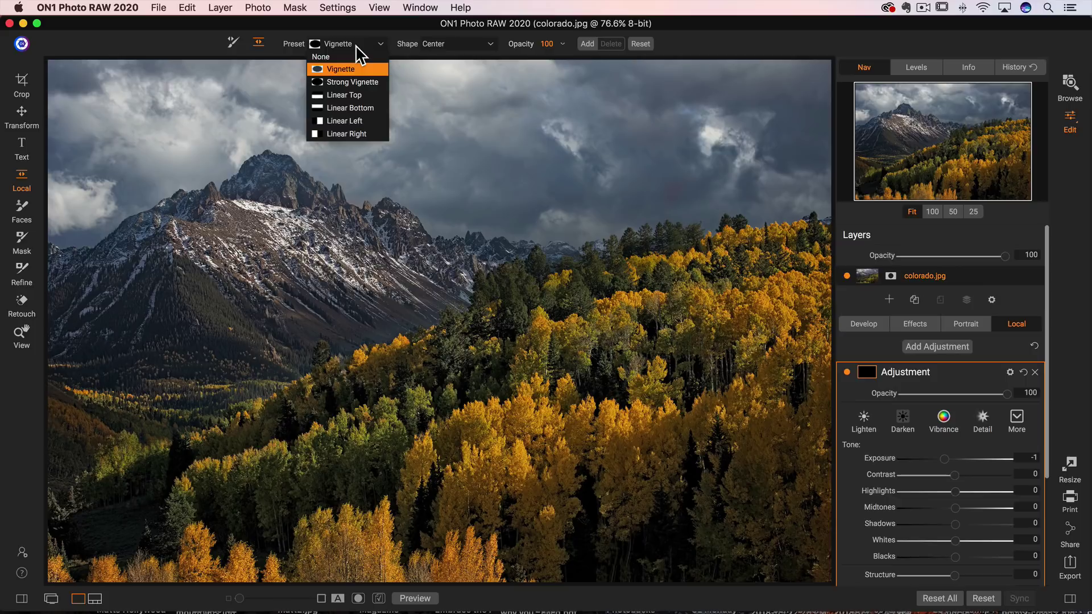
pyautogui.click(346, 94)
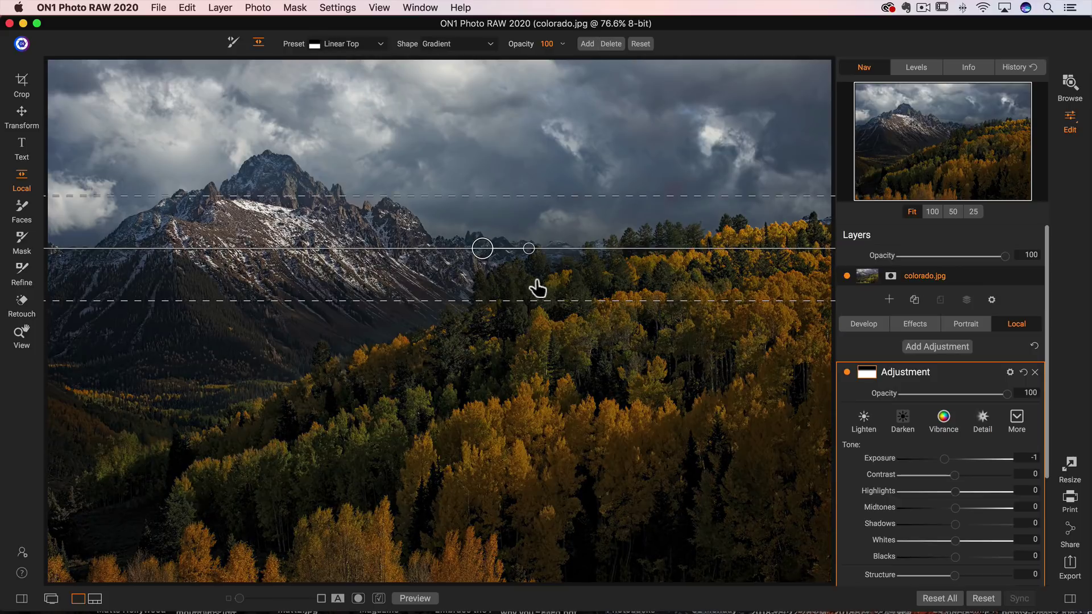
# Tilt the gradient along the mountain ridge, widen its feather, and add a second local adjustment
pyautogui.moveTo(531, 251); pyautogui.dragTo(398, 246)
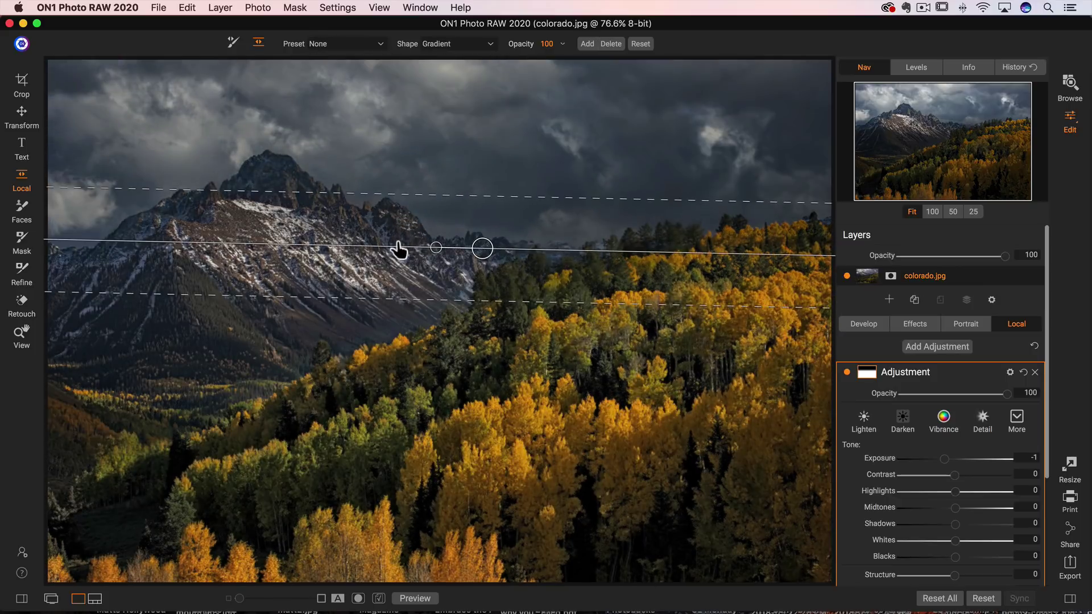
pyautogui.moveTo(441, 313); pyautogui.dragTo(438, 383)
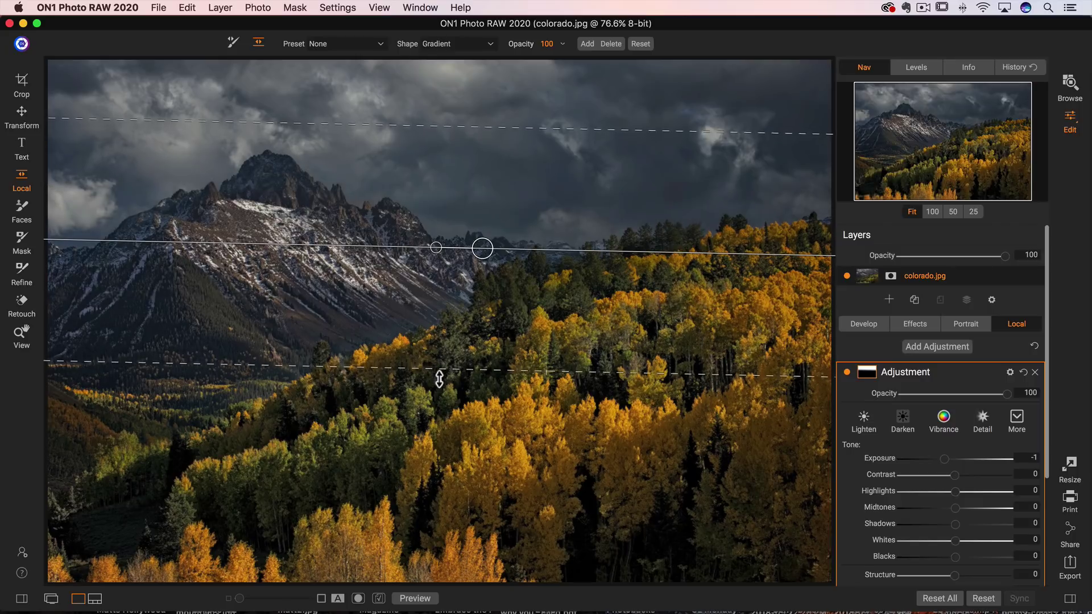
pyautogui.moveTo(488, 254); pyautogui.dragTo(507, 236)
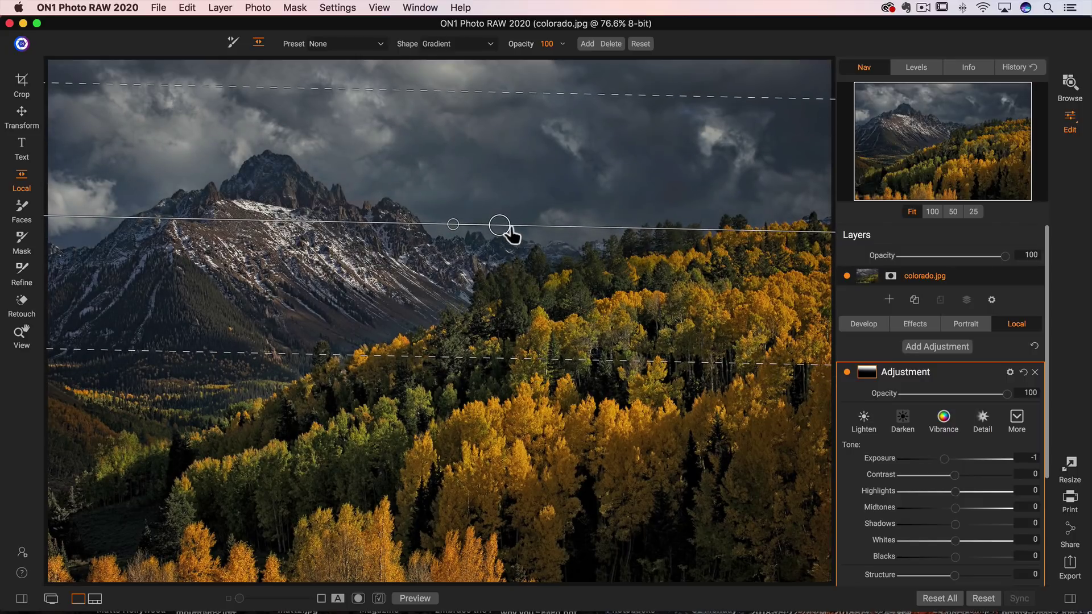
pyautogui.click(934, 348)
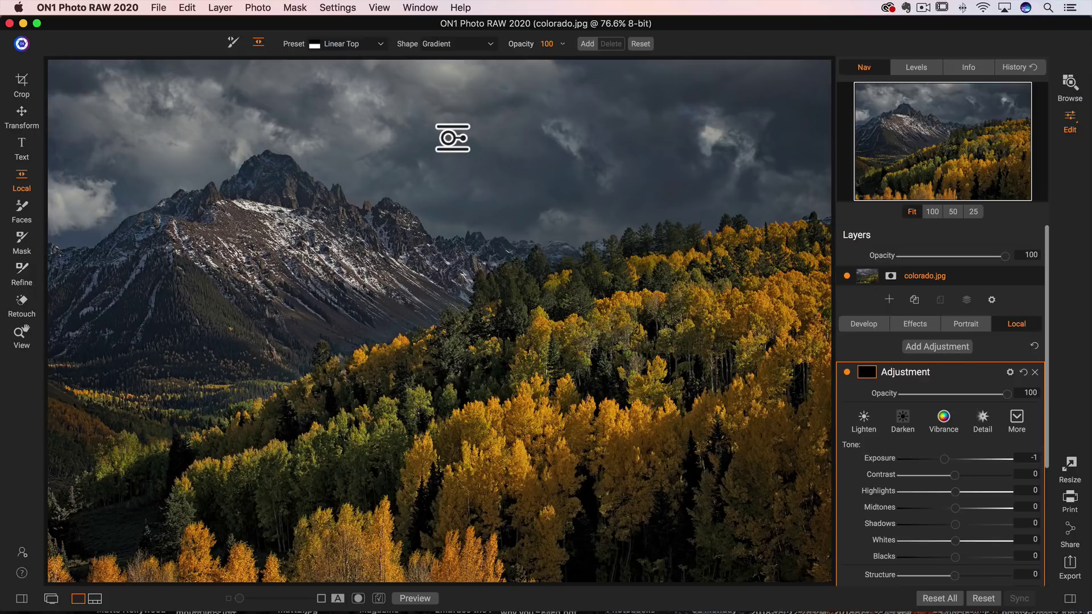
# Brush an Exposure 0.3 adjustment onto the left mountain slope
pyautogui.click(233, 42)
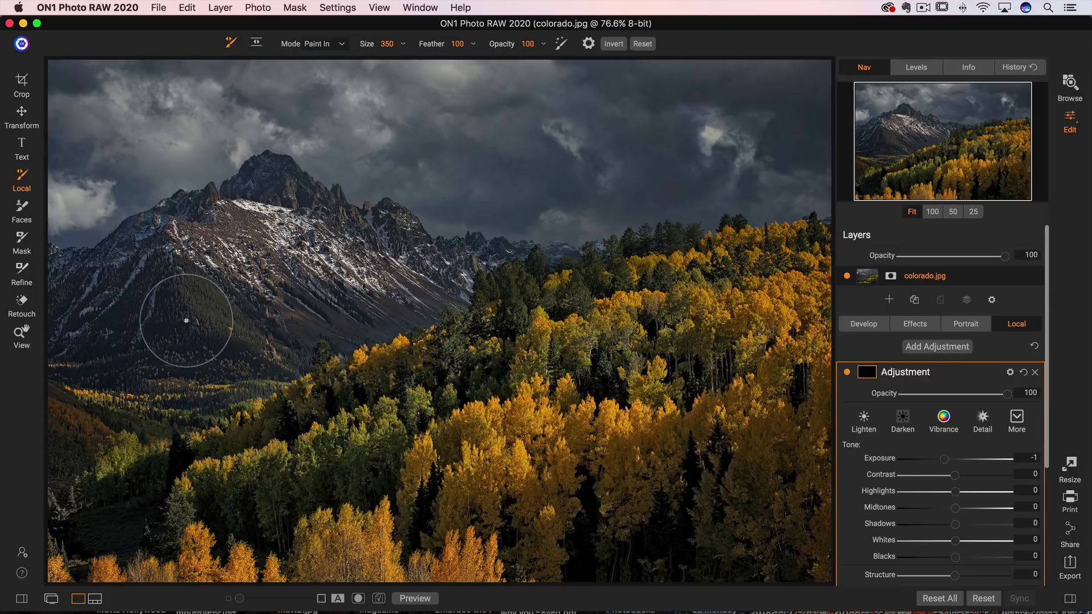
pyautogui.moveTo(182, 312)
pyautogui.mouseDown()
pyautogui.moveTo(100, 327)
pyautogui.moveTo(100, 293)
pyautogui.moveTo(185, 294)
pyautogui.mouseUp()
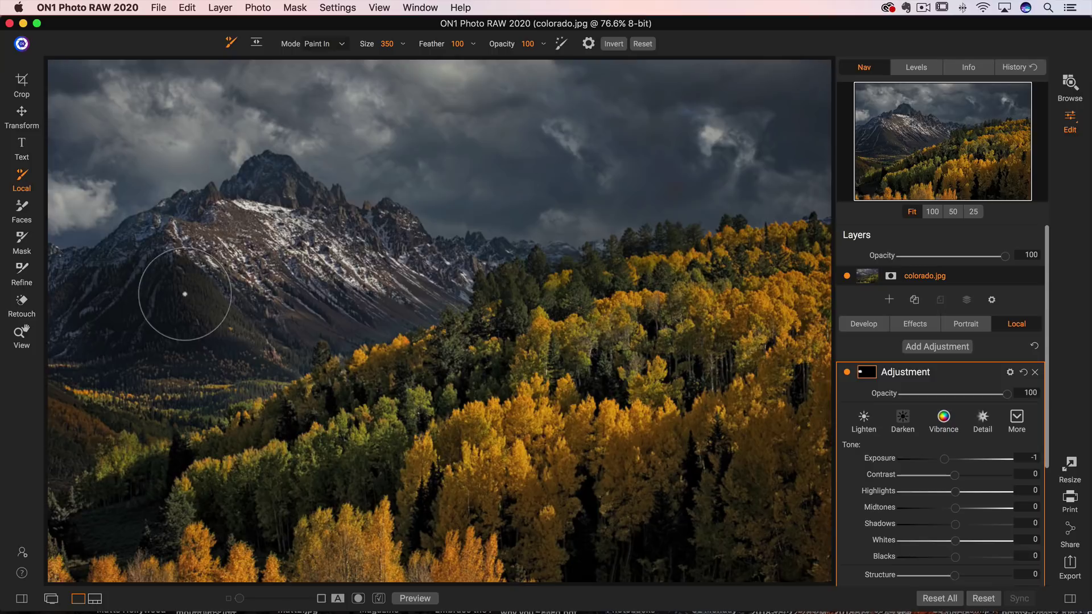
pyautogui.click(958, 458)
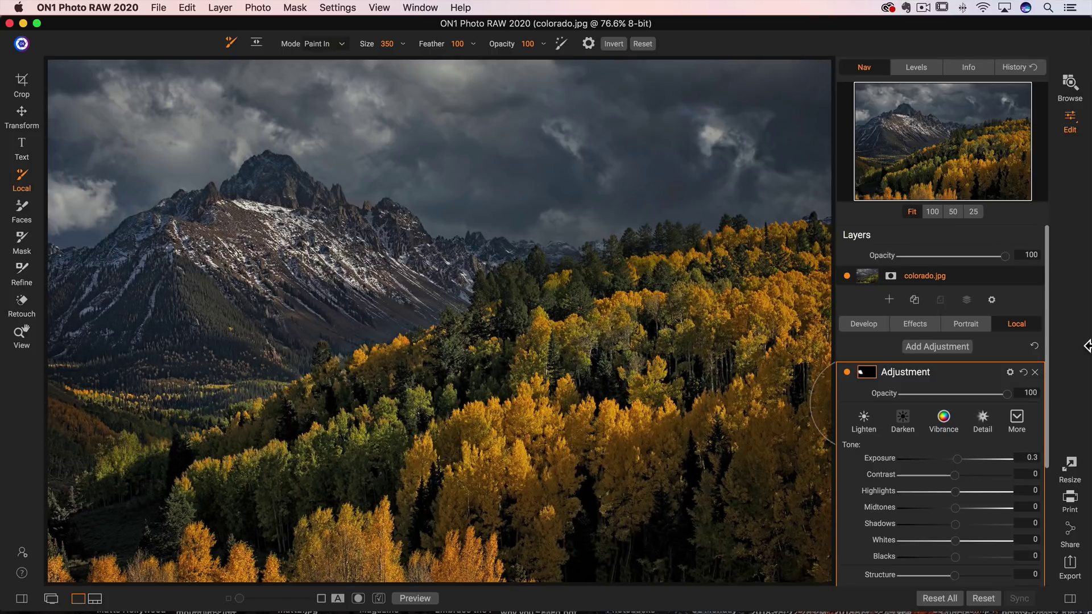
pyautogui.click(994, 373)
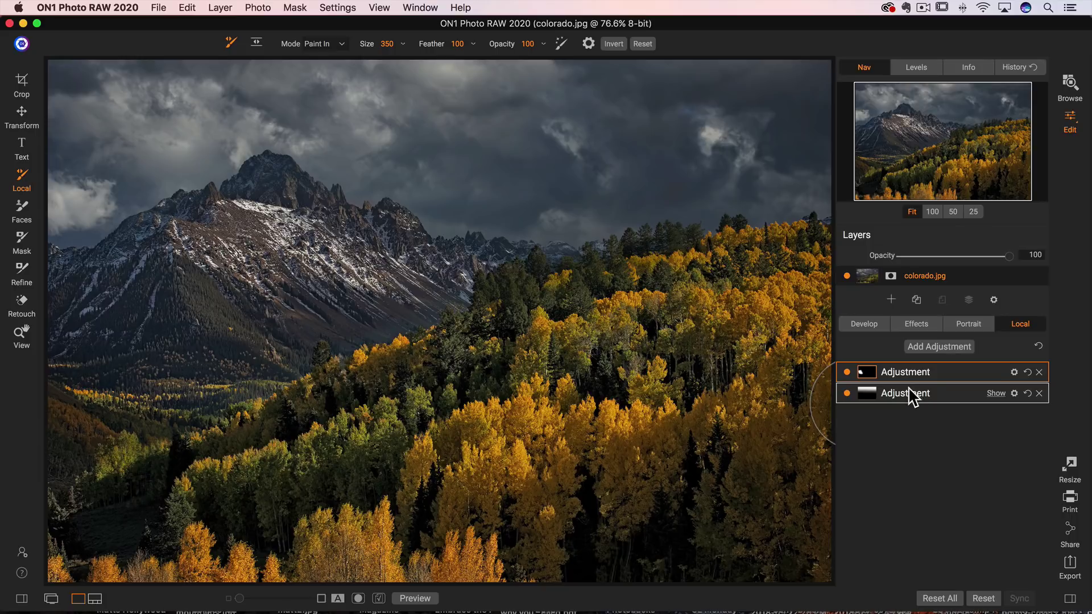
# Add a third, blank local adjustment and collapse its settings
pyautogui.moveTo(913, 378)
pyautogui.click(924, 348)
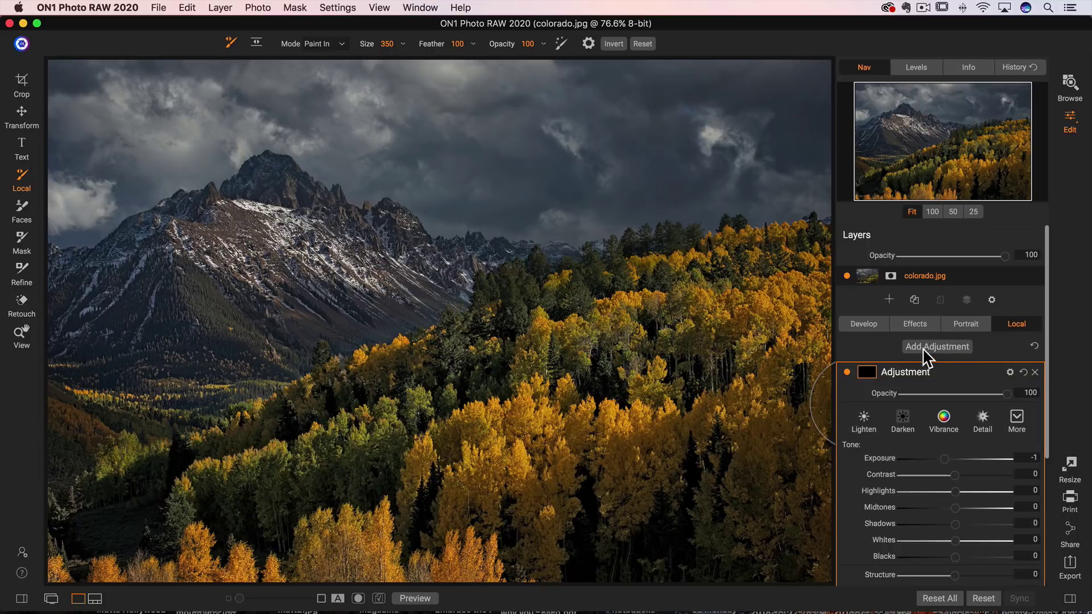
pyautogui.click(992, 373)
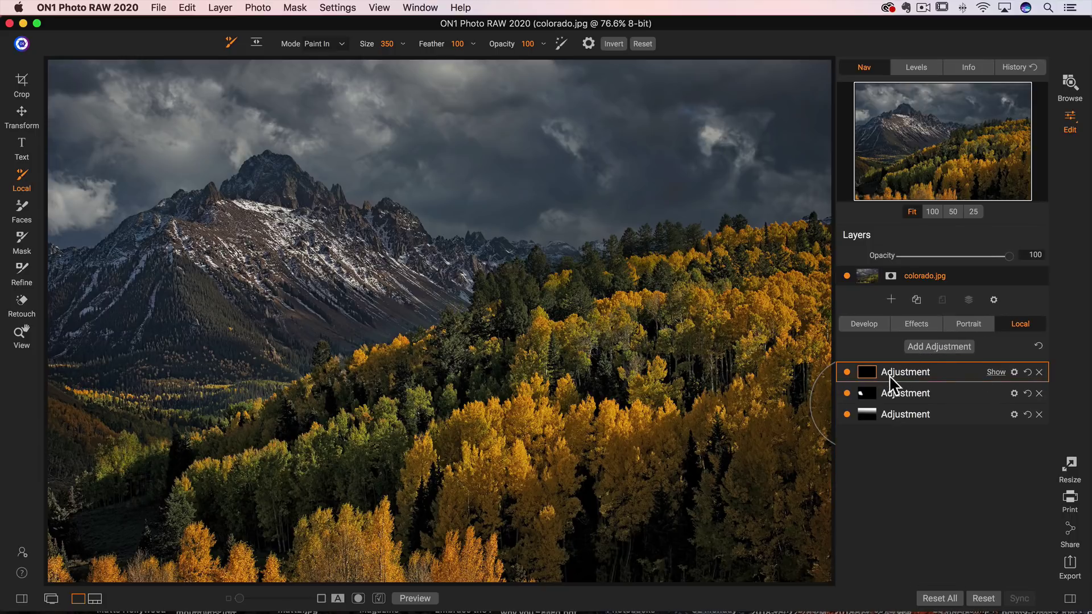
pyautogui.click(901, 415)
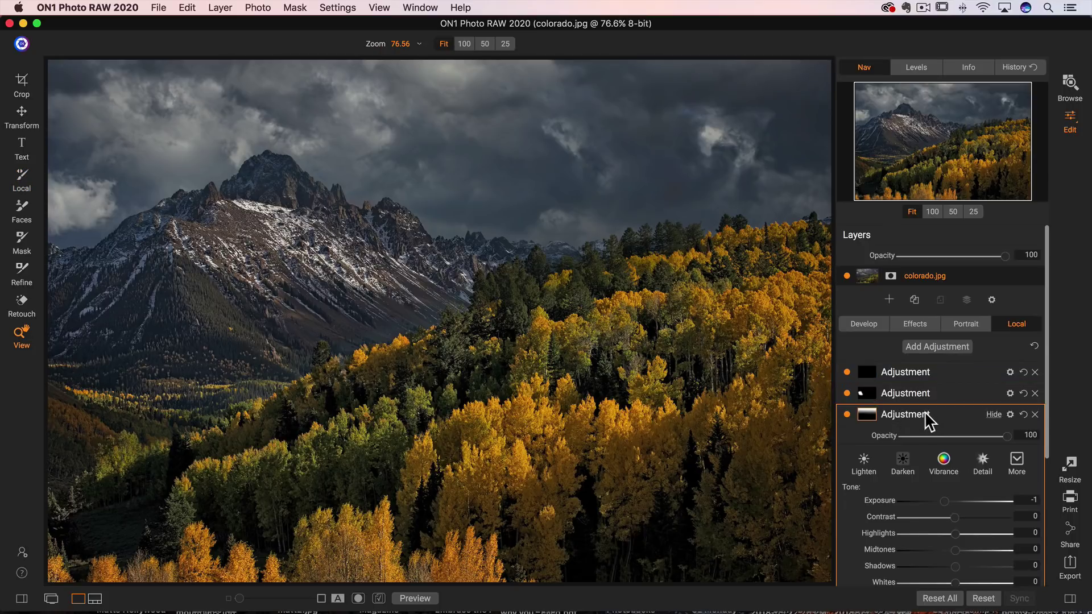
# Rename the gradient adjustment to 'Sky'
pyautogui.doubleClick(894, 414)
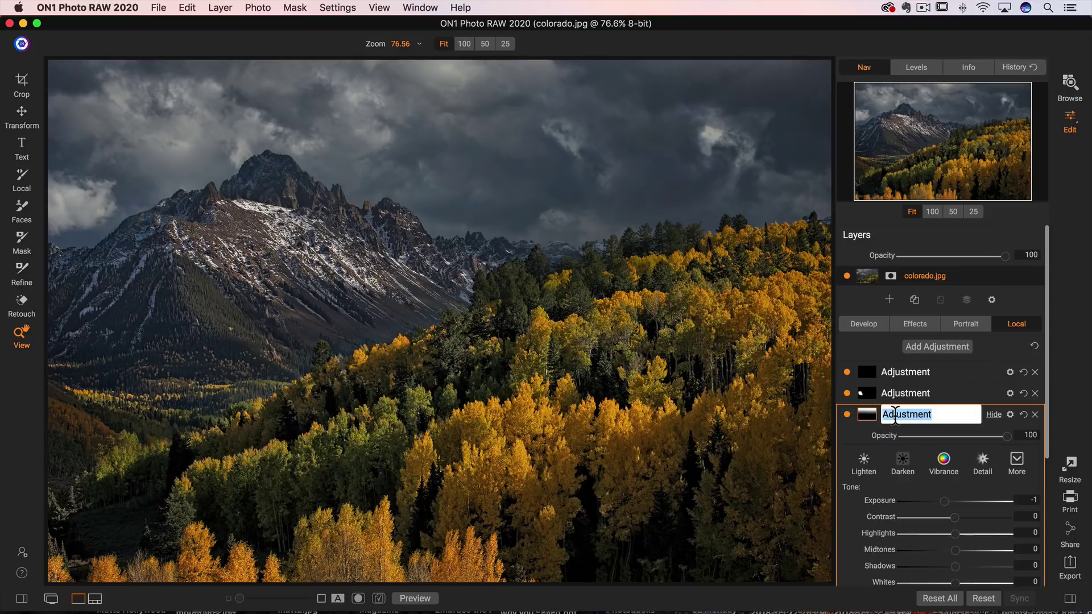
pyautogui.write('Sky')
pyautogui.press('Return')
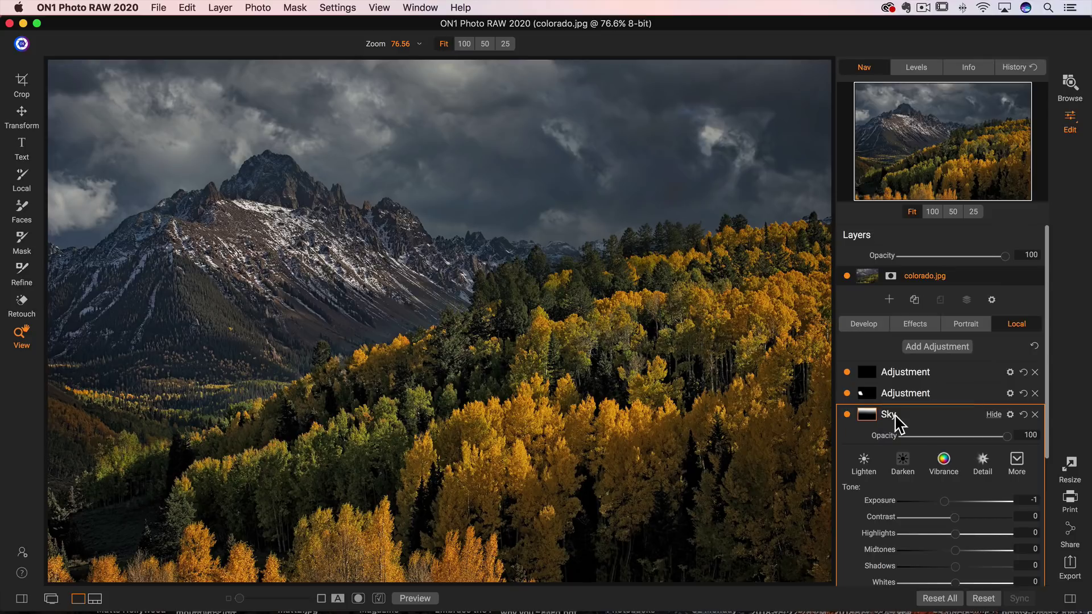
# Rename the painted slope adjustment to 'Mountain' and collapse the Sky panel
pyautogui.doubleClick(898, 393)
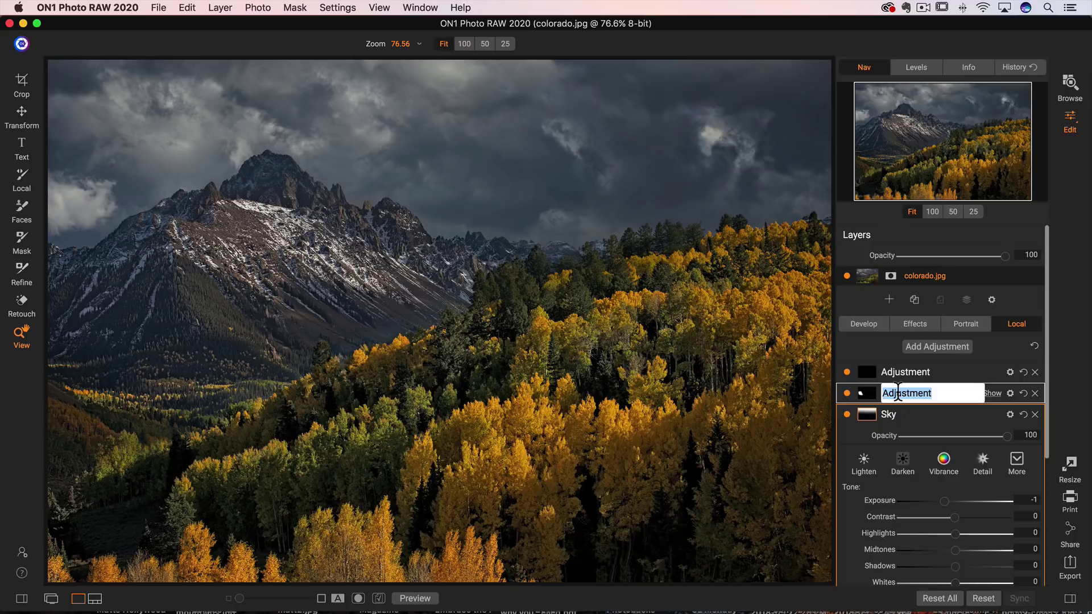
pyautogui.write('Sky')
pyautogui.press('BackSpace')
pyautogui.press('BackSpace')
pyautogui.press('BackSpace')
pyautogui.write('Mountain')
pyautogui.press('Return')
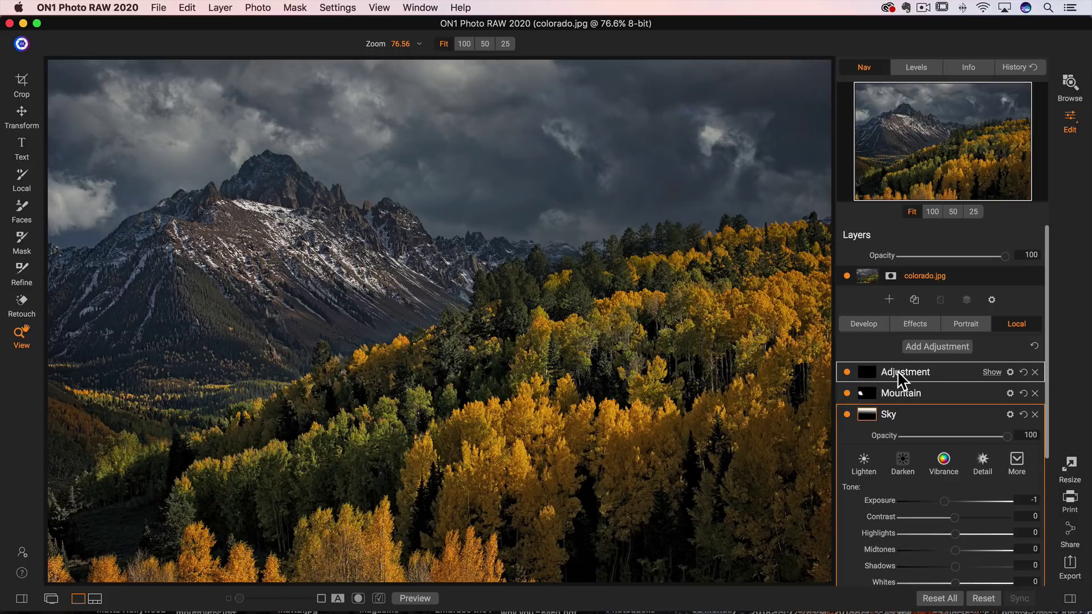
pyautogui.click(987, 416)
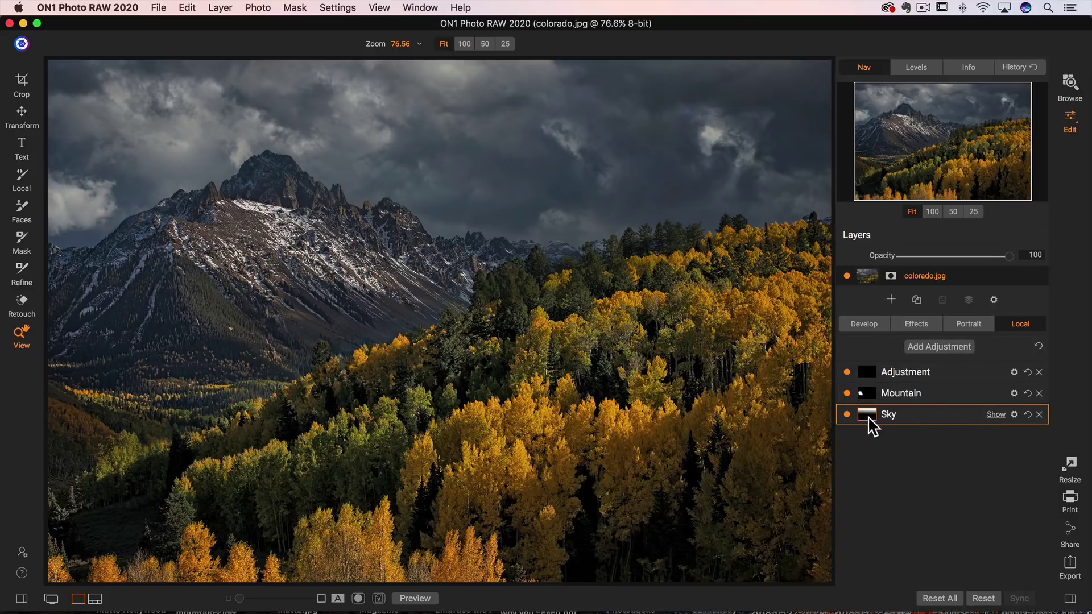
pyautogui.moveTo(865, 421); pyautogui.dragTo(864, 407)
# Open venice2.jpg from the demo photos for local adjustments
pyautogui.click(1069, 86)
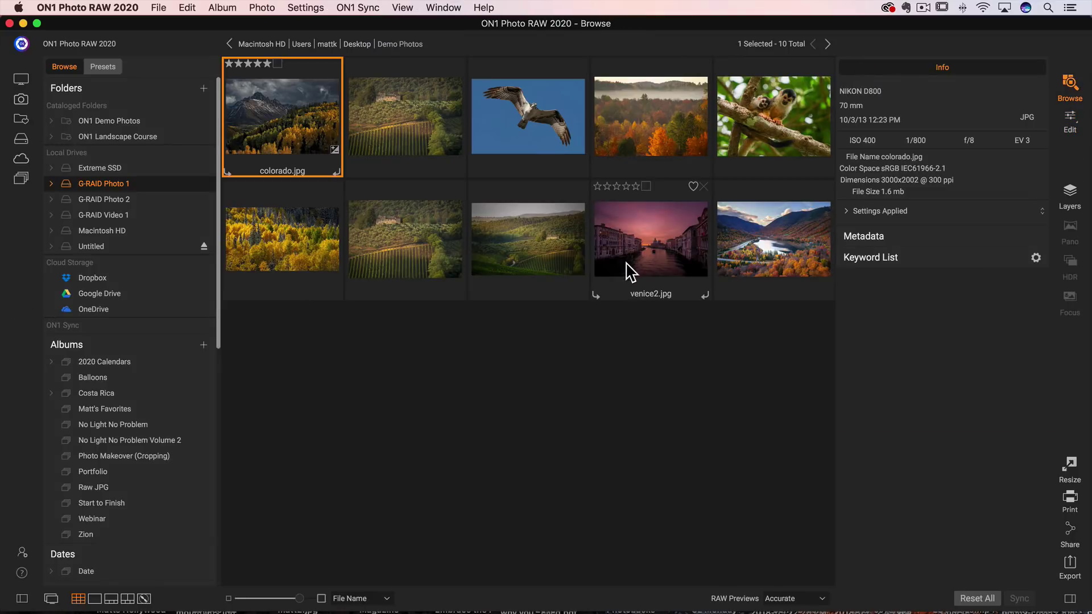
pyautogui.click(638, 256)
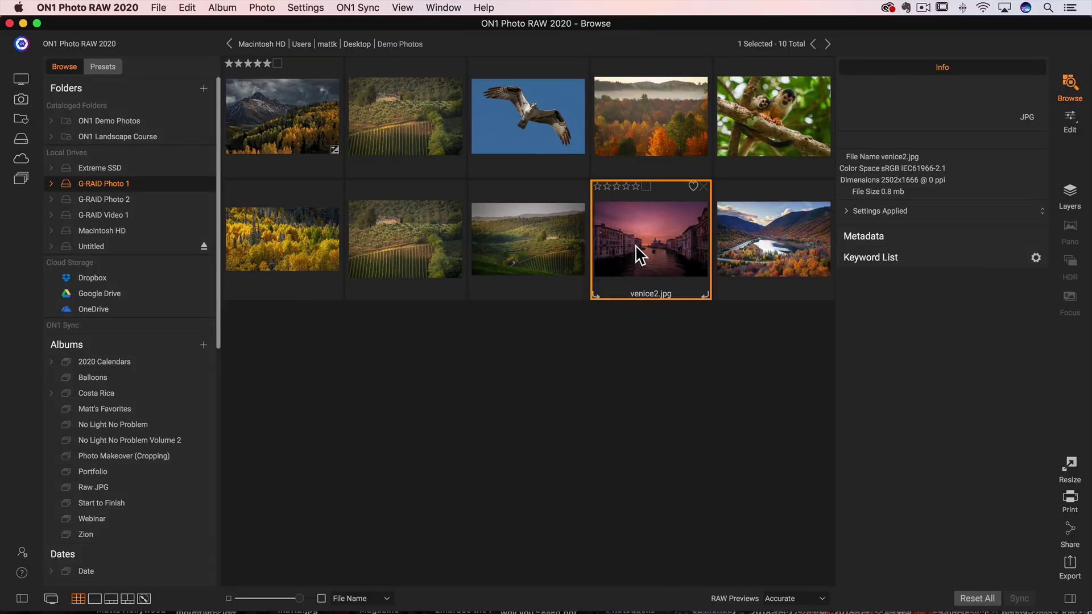
pyautogui.click(1070, 120)
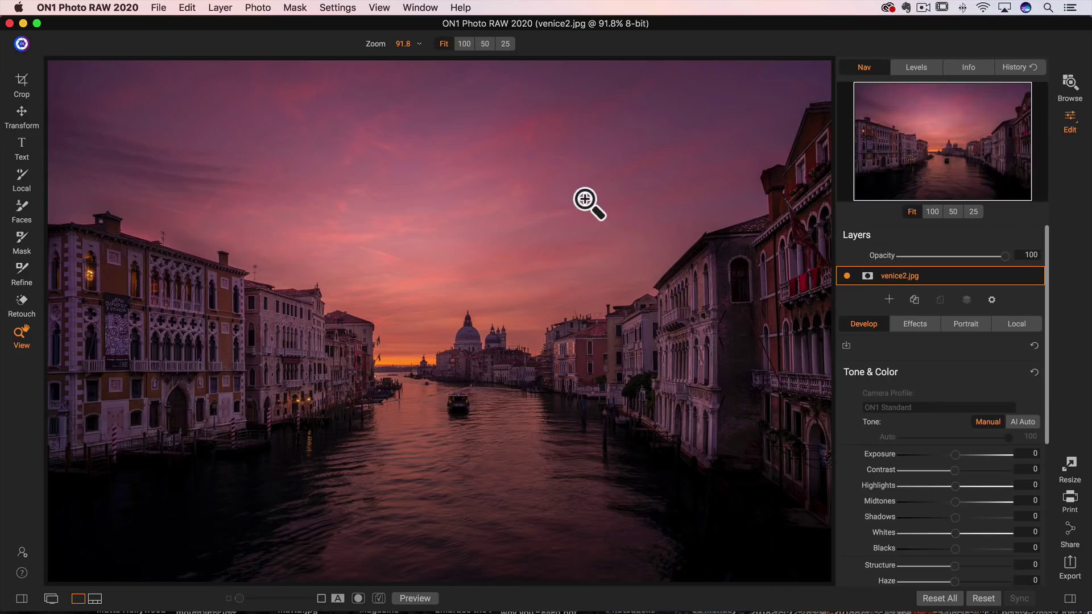
pyautogui.click(1013, 326)
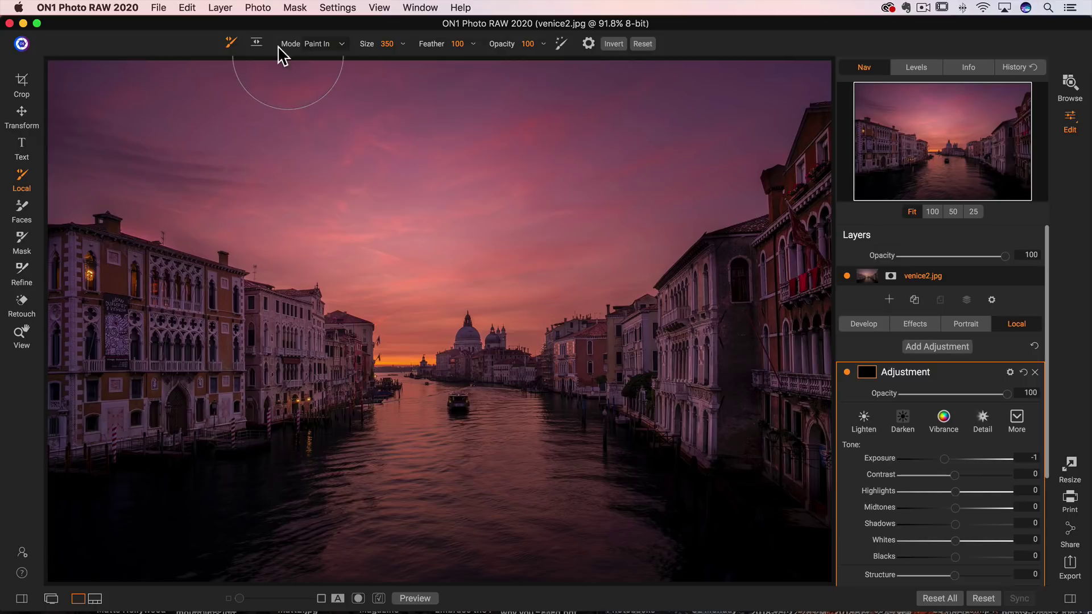
# Place a gradient mask with the Vignette preset and Edges shape at the image centre
pyautogui.click(258, 44)
pyautogui.click(340, 46)
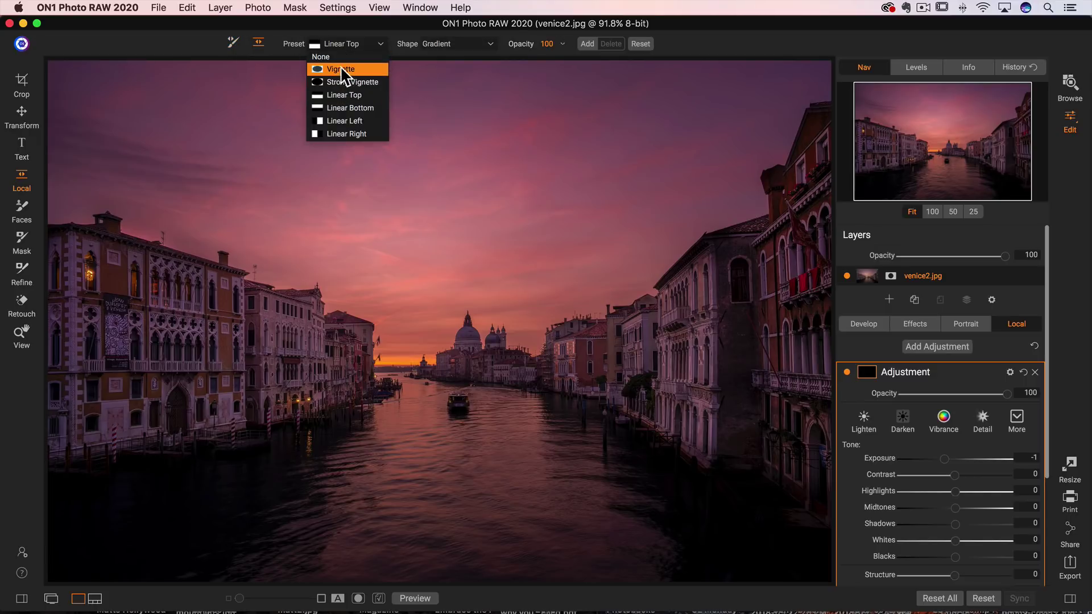
pyautogui.click(342, 68)
pyautogui.click(481, 46)
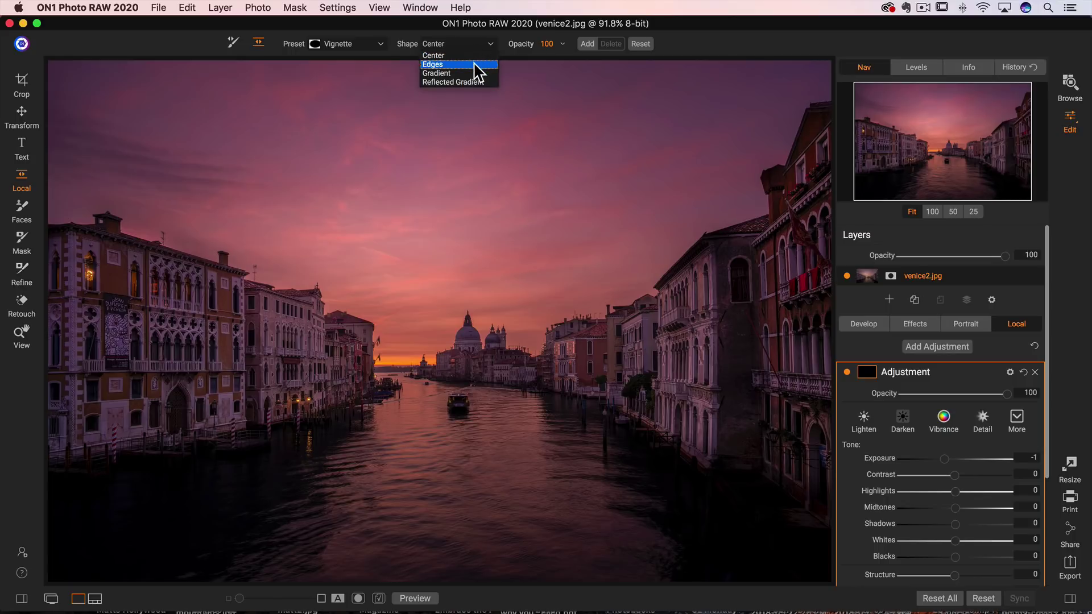
pyautogui.click(475, 65)
pyautogui.click(474, 378)
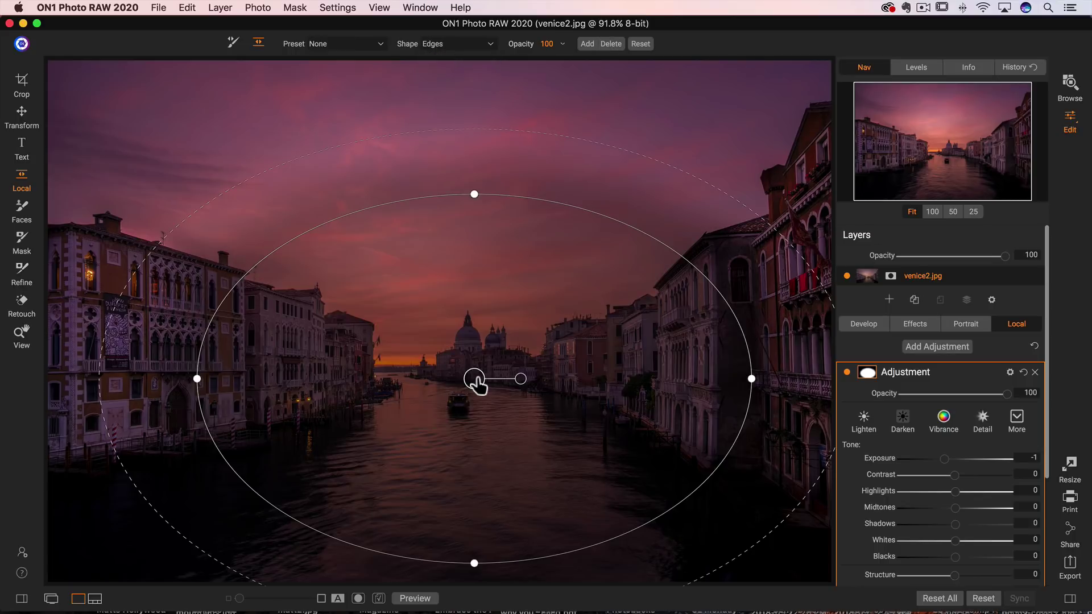
# Stretch, flatten and tilt the ellipse, brighten to Exposure 0.5, and widen its feathered falloff
pyautogui.moveTo(197, 378); pyautogui.dragTo(67, 378)
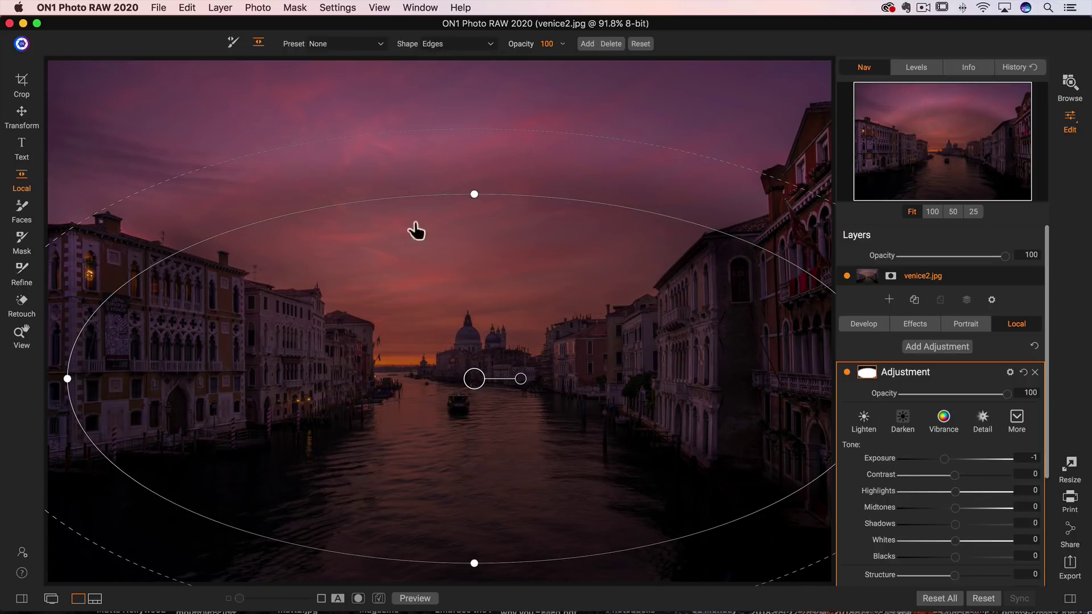
pyautogui.moveTo(476, 196); pyautogui.dragTo(474, 296)
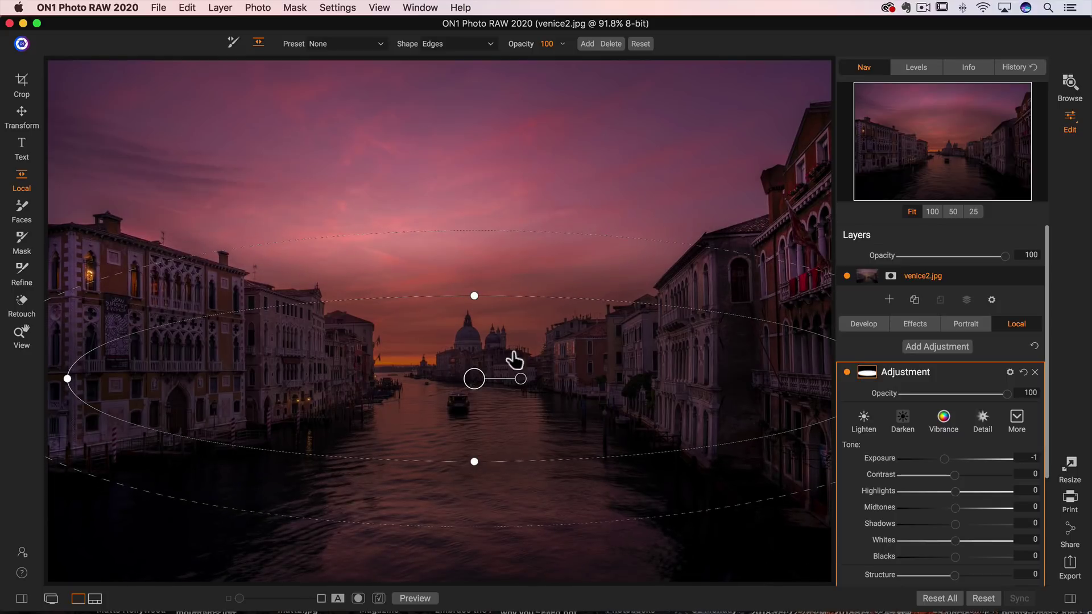
pyautogui.moveTo(524, 382); pyautogui.dragTo(654, 419)
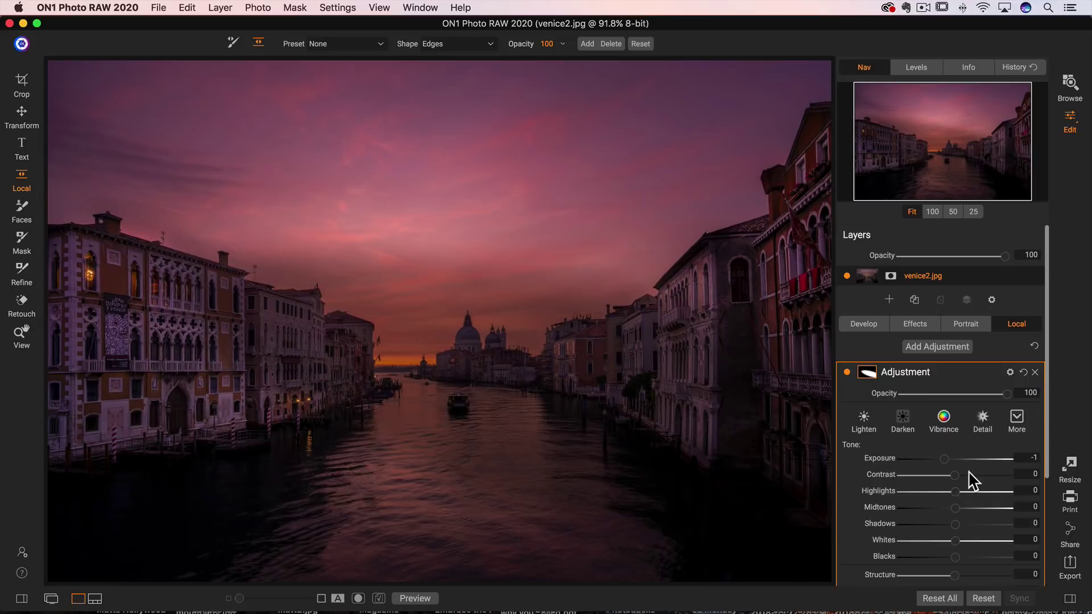
pyautogui.moveTo(958, 462); pyautogui.dragTo(959, 459)
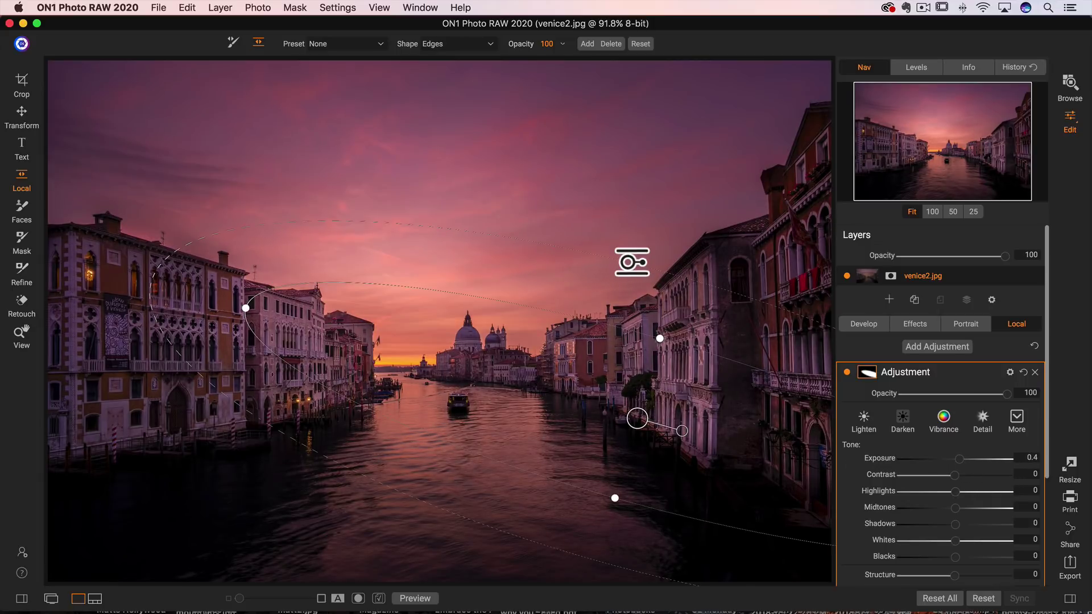
pyautogui.moveTo(636, 267); pyautogui.dragTo(642, 255)
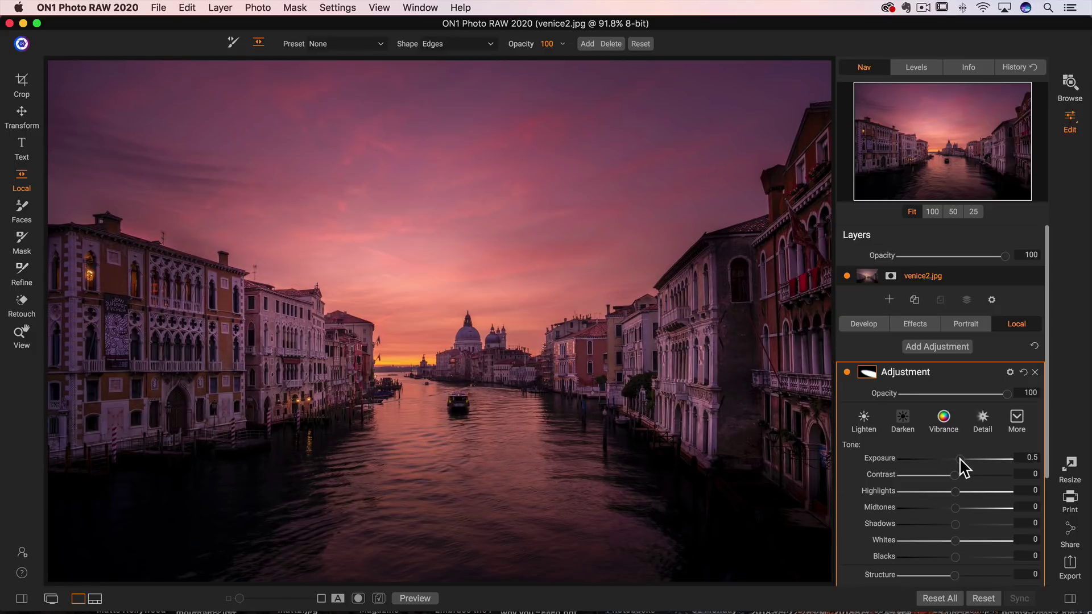
# Set Structure to 21 and Contrast to 14, toggling the adjustment off and on to compare
pyautogui.scroll(-5, 961, 460)
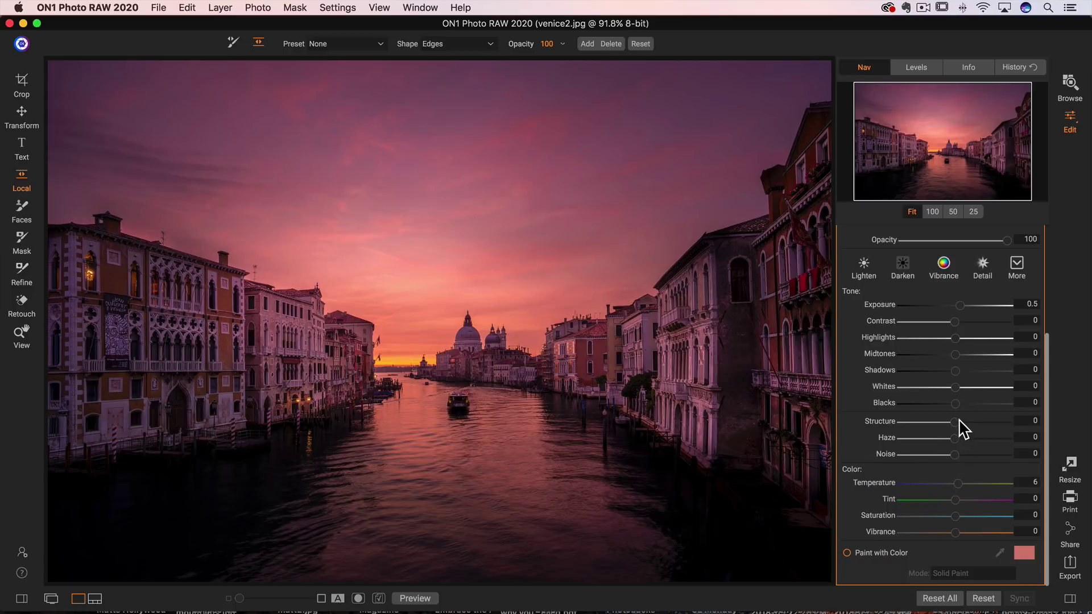
pyautogui.moveTo(960, 422); pyautogui.dragTo(965, 422)
pyautogui.moveTo(956, 322); pyautogui.dragTo(960, 321)
pyautogui.scroll(5, 879, 360)
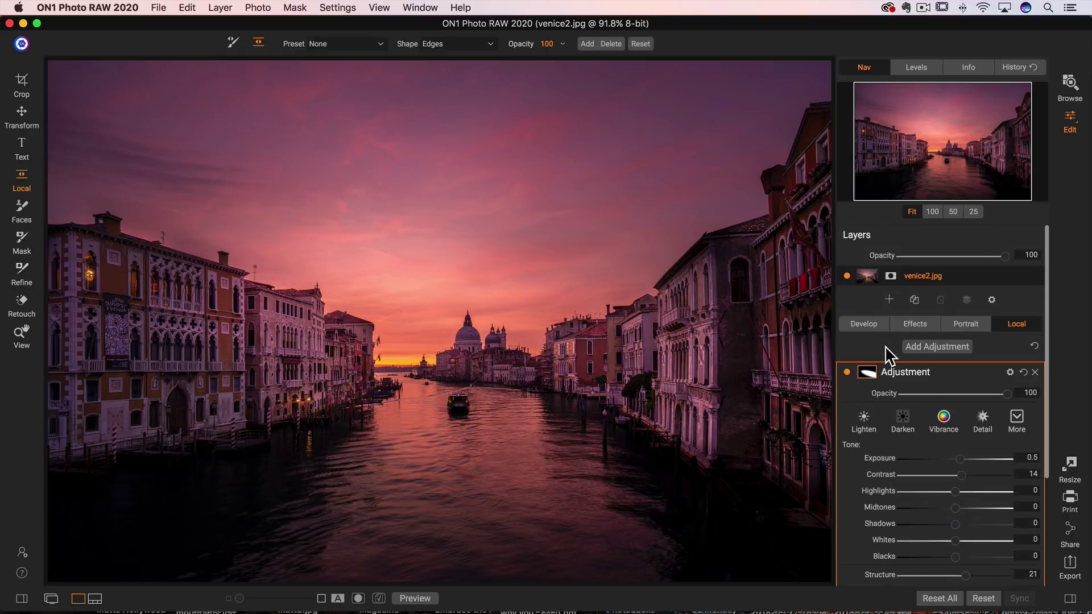
pyautogui.click(847, 372)
pyautogui.click(846, 372)
pyautogui.scroll(-3, 935, 471)
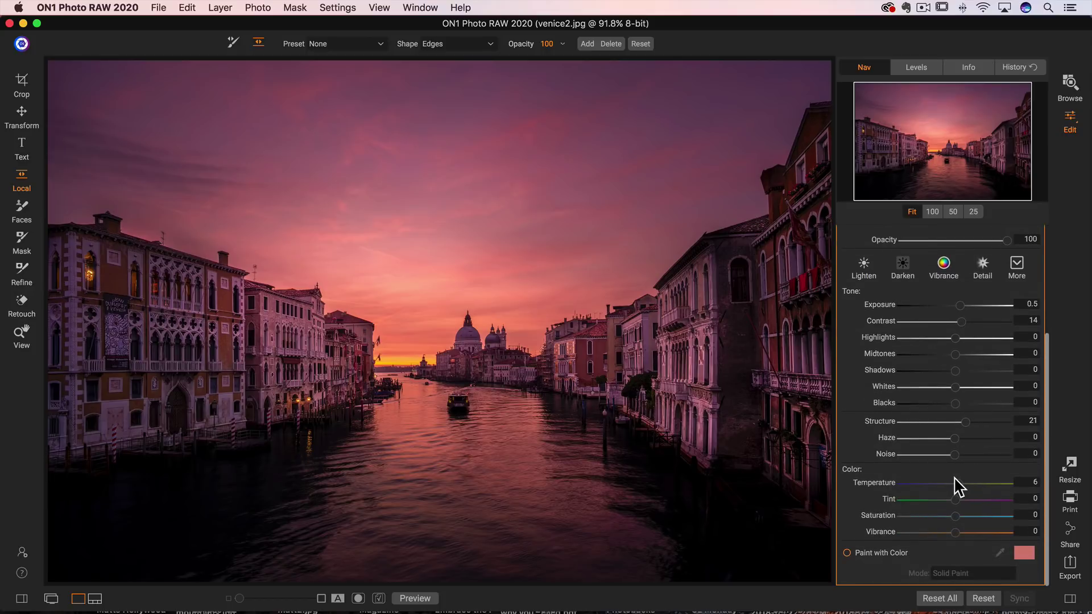
pyautogui.scroll(3, 960, 486)
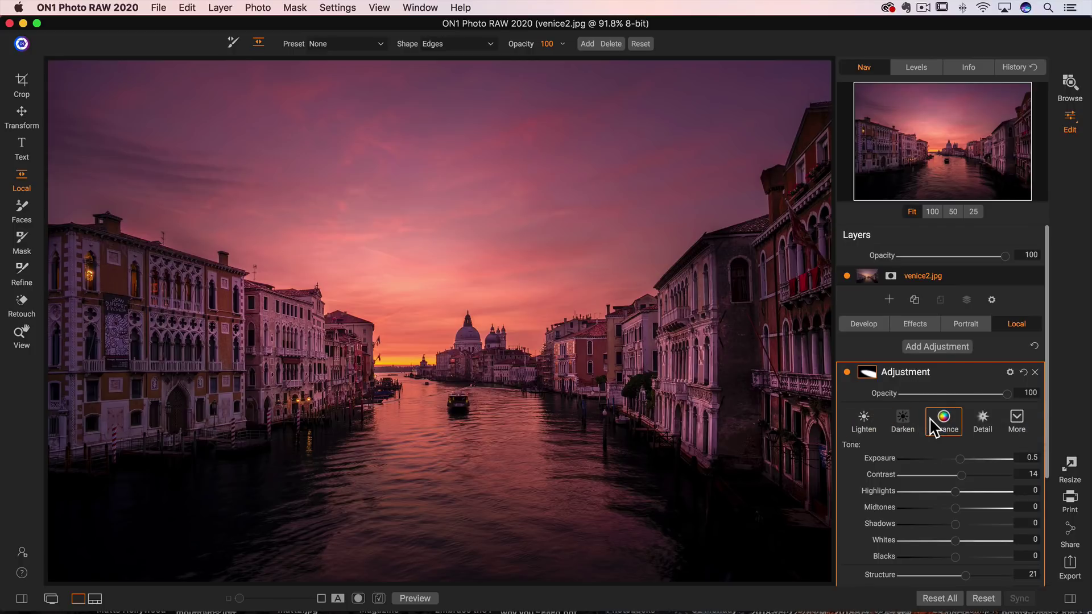
# Save the adjustment's current settings as a new style named 'Ma'
pyautogui.click(1016, 425)
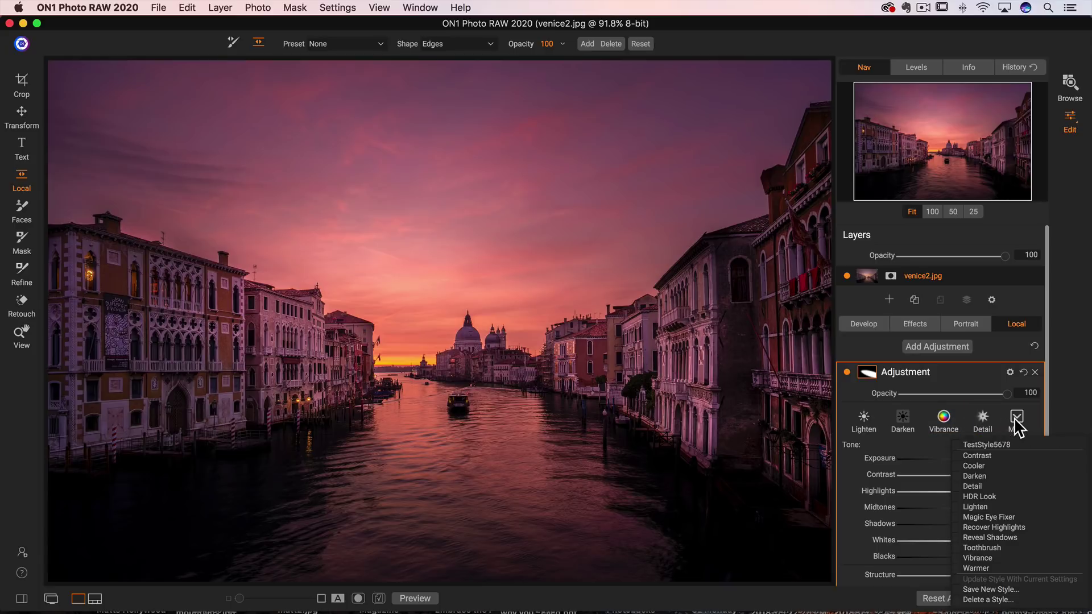
pyautogui.click(994, 590)
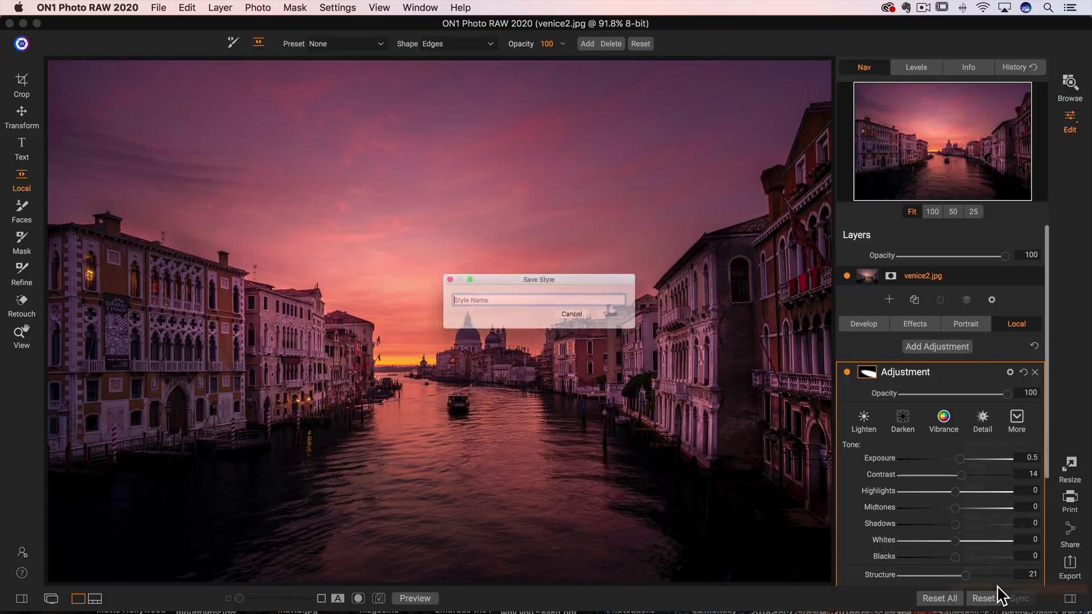
pyautogui.write("Matt's Light Effect")
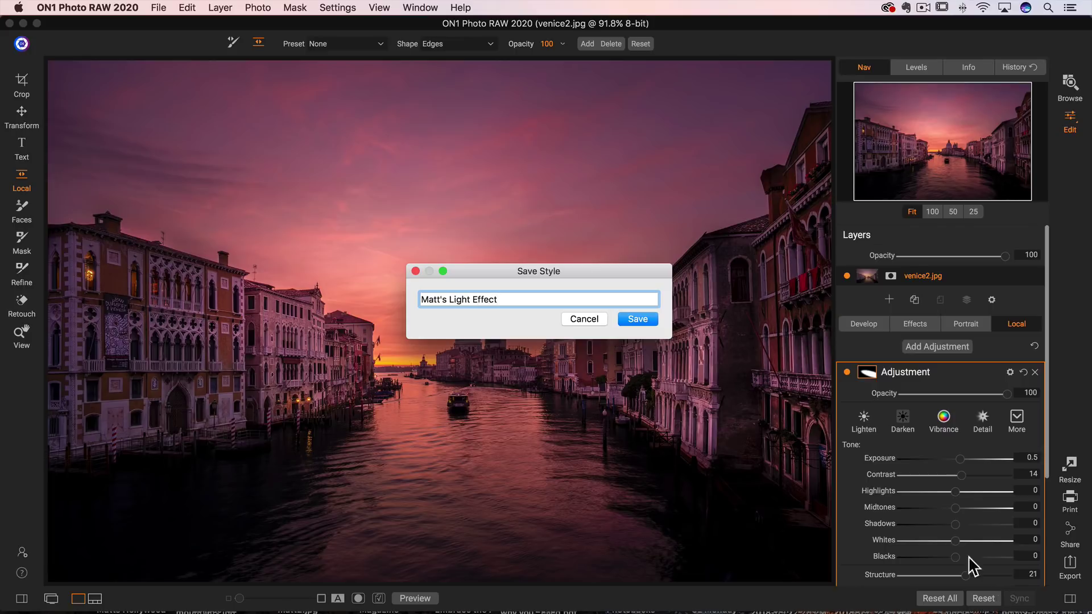
pyautogui.click(637, 318)
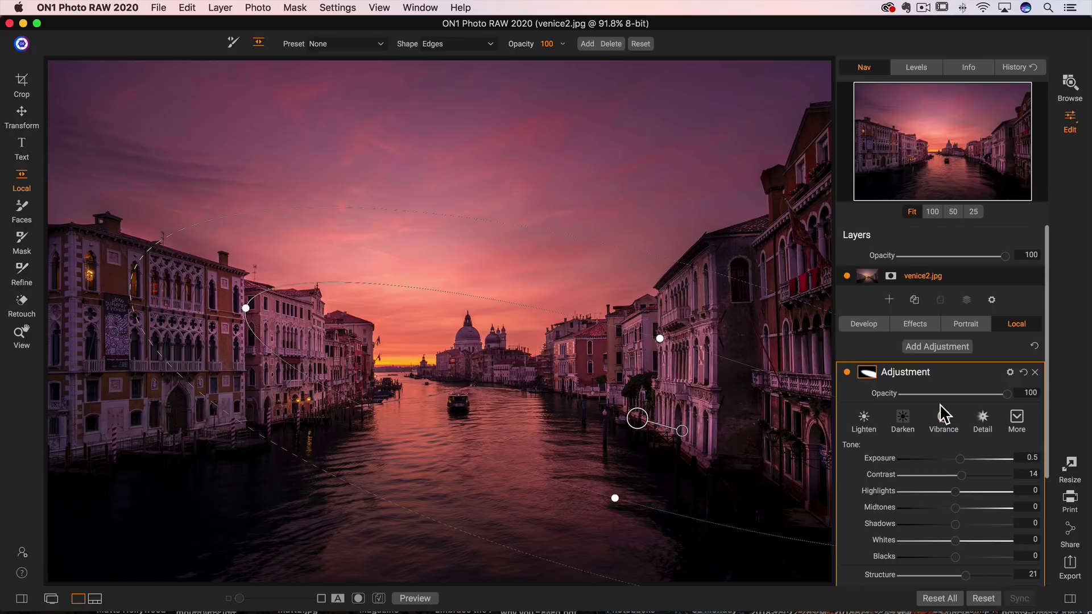
# Delete the adjustment, add a fresh one, and apply the saved light style (Exposure 0.5, Contrast 14, Structure 21)
pyautogui.click(1034, 372)
pyautogui.click(933, 347)
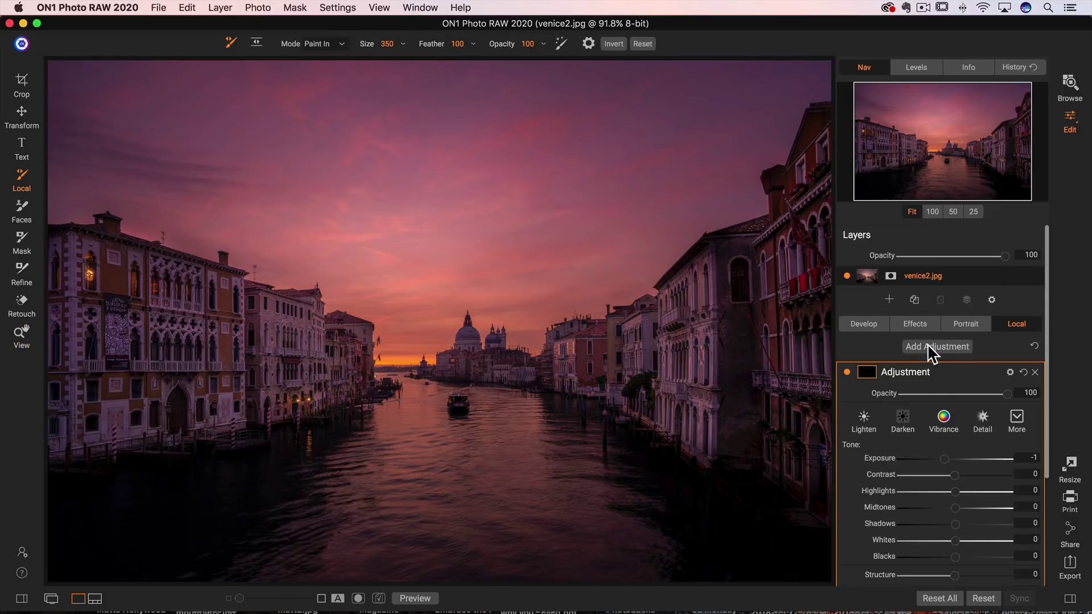
pyautogui.moveTo(954, 458)
pyautogui.mouseDown()
pyautogui.moveTo(905, 476)
pyautogui.moveTo(928, 492)
pyautogui.moveTo(914, 493)
pyautogui.mouseUp()
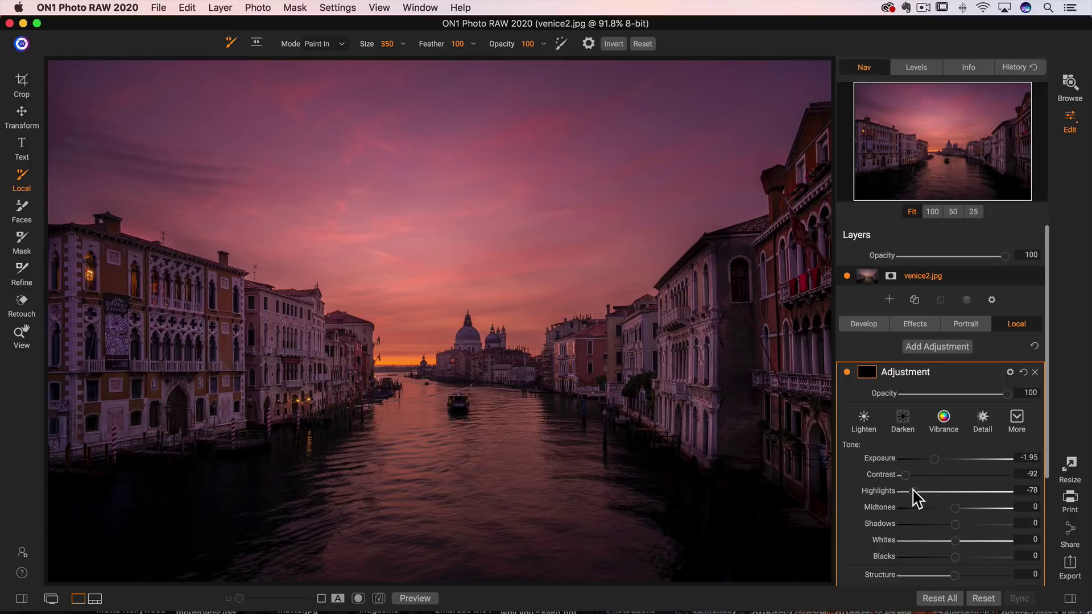
pyautogui.click(1017, 420)
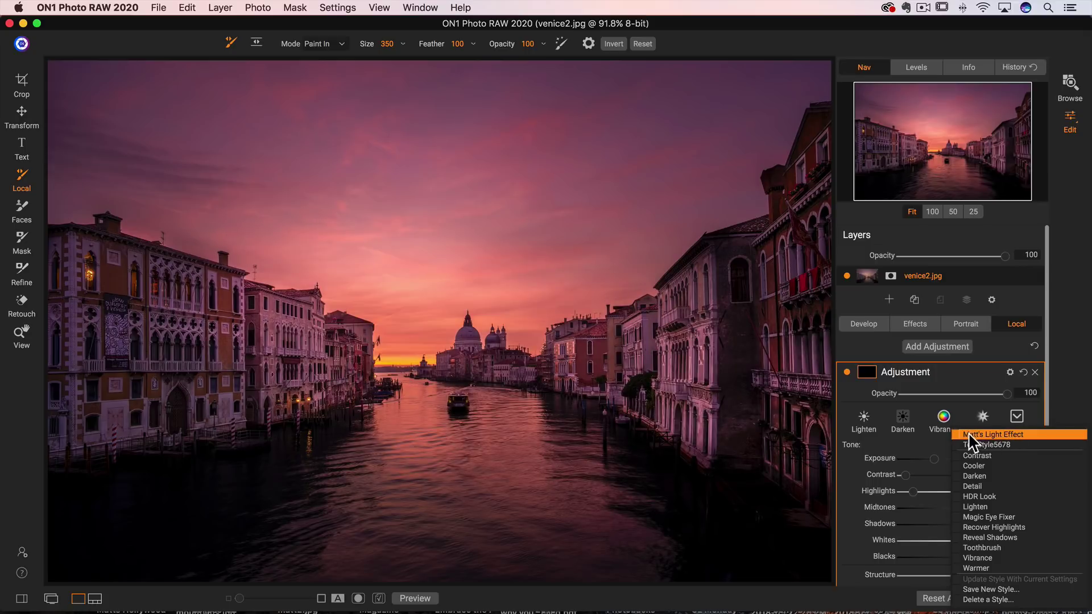
pyautogui.click(955, 434)
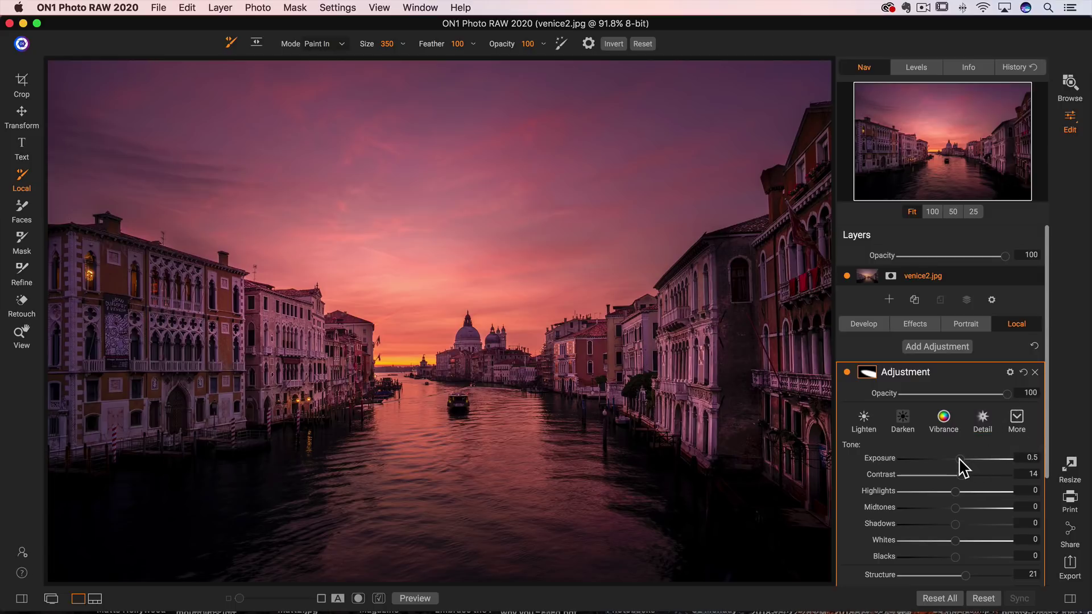
# Try several Exposure values, reset the sliders to zero, then delete the local adjustment
pyautogui.moveTo(959, 458)
pyautogui.mouseDown()
pyautogui.moveTo(970, 460)
pyautogui.moveTo(960, 459)
pyautogui.mouseUp()
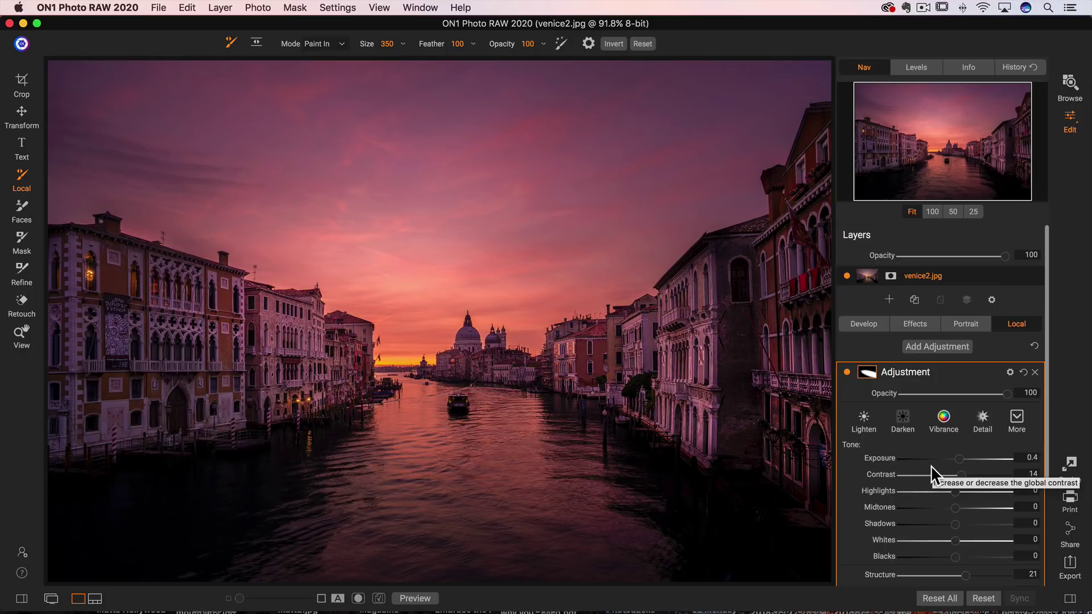
pyautogui.moveTo(960, 459)
pyautogui.mouseDown()
pyautogui.moveTo(966, 474)
pyautogui.moveTo(944, 474)
pyautogui.moveTo(967, 473)
pyautogui.mouseUp()
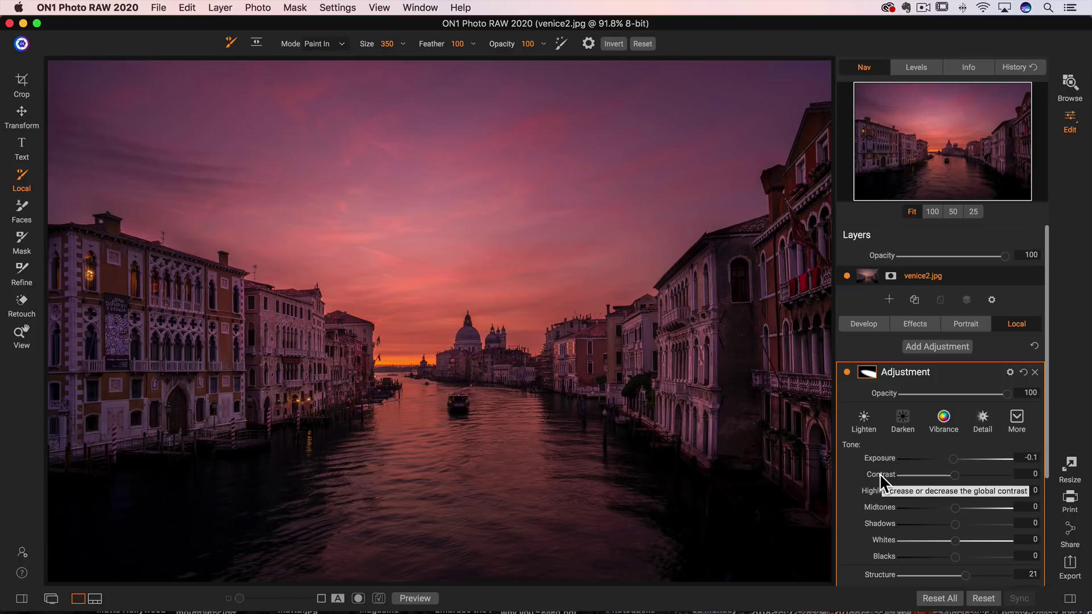
pyautogui.moveTo(952, 459); pyautogui.dragTo(931, 490)
pyautogui.doubleClick(890, 458)
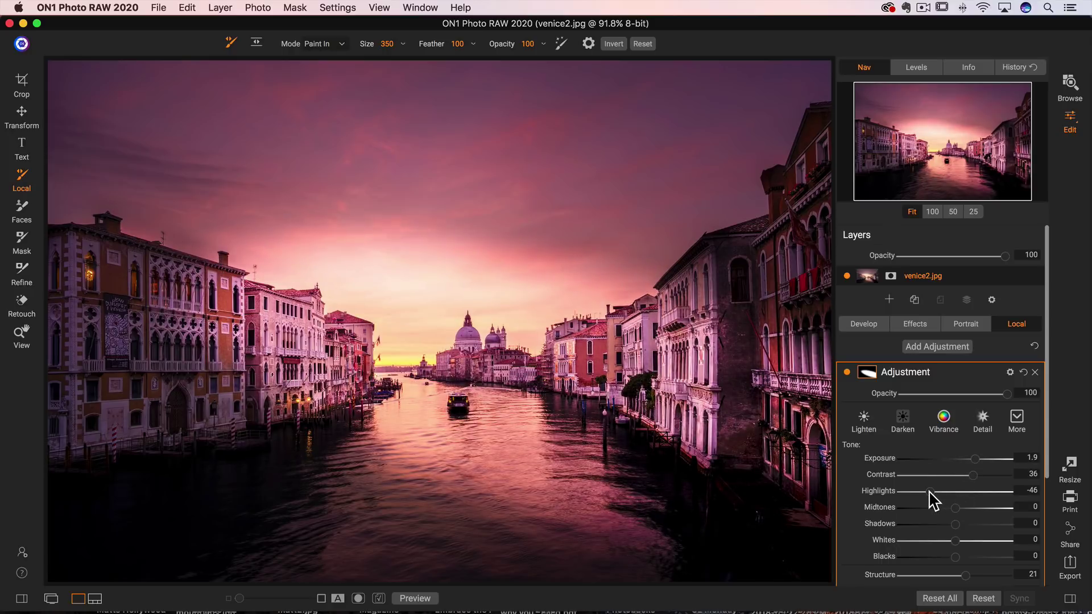
pyautogui.click(1024, 373)
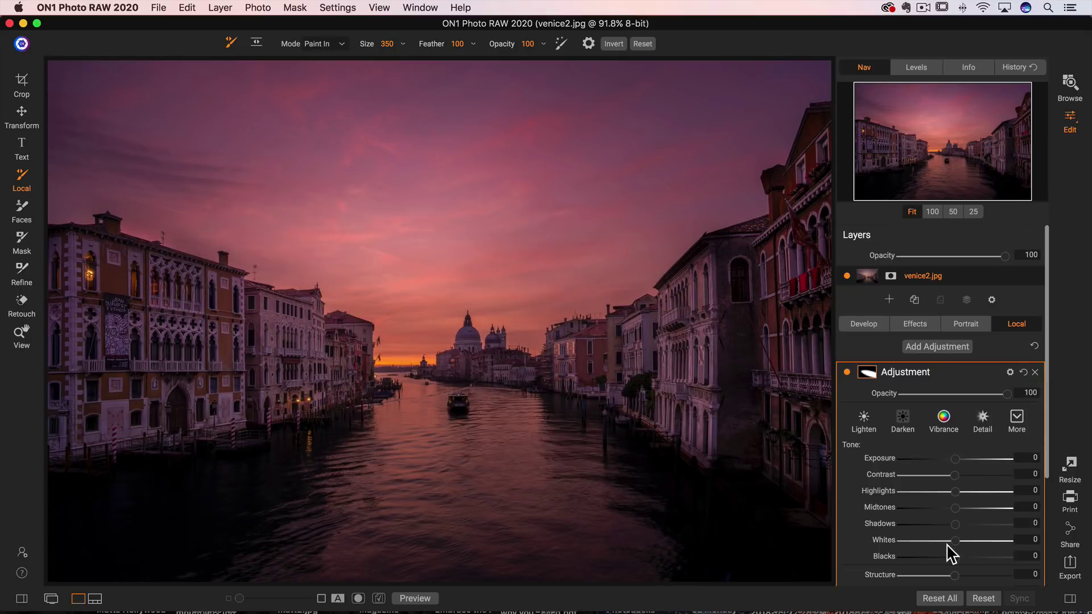
pyautogui.moveTo(955, 458); pyautogui.dragTo(961, 461)
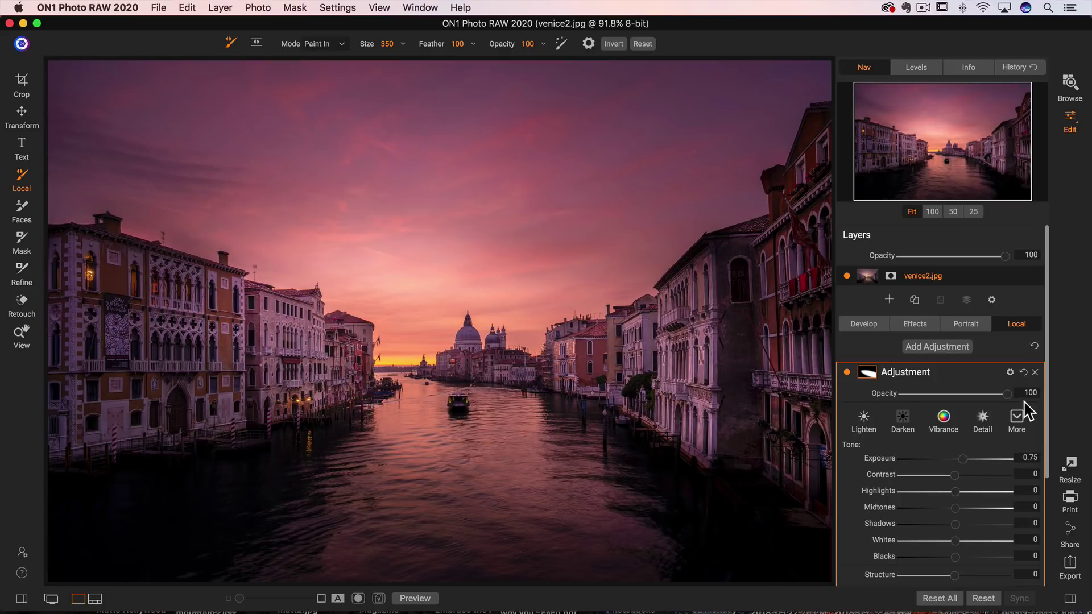
pyautogui.click(1034, 372)
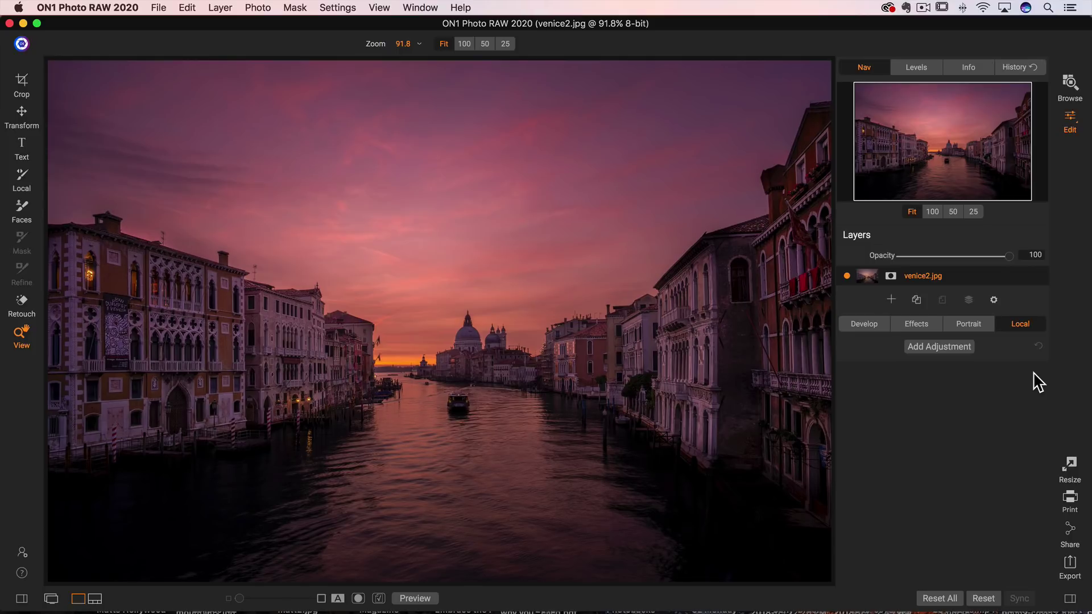
# Open DSC09956.jpg and brush an Exposure 0.6 local adjustment onto the osprey's left wing
pyautogui.click(1069, 83)
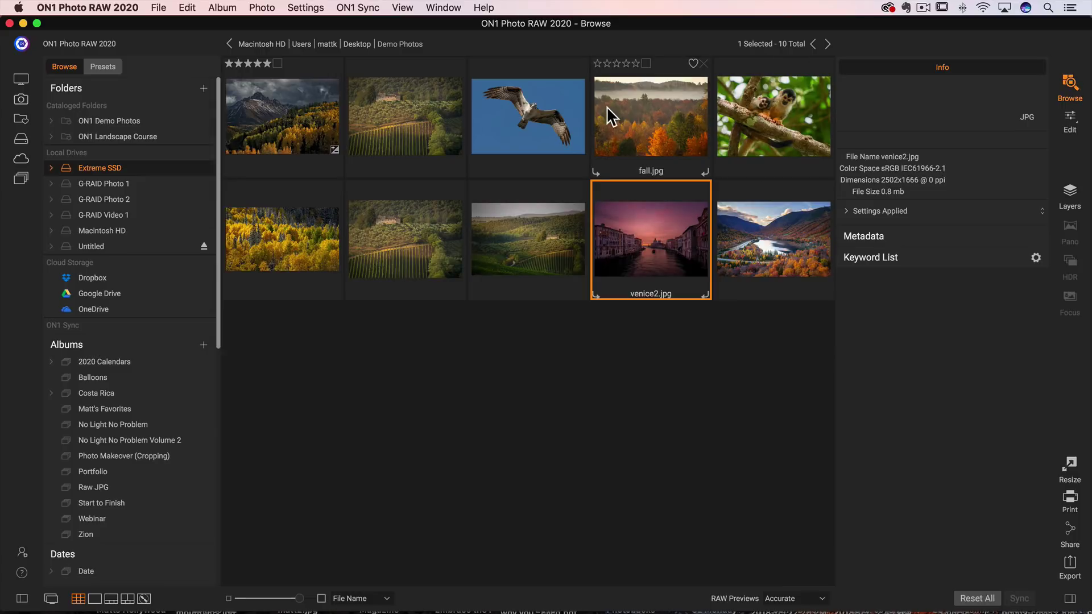
pyautogui.click(529, 117)
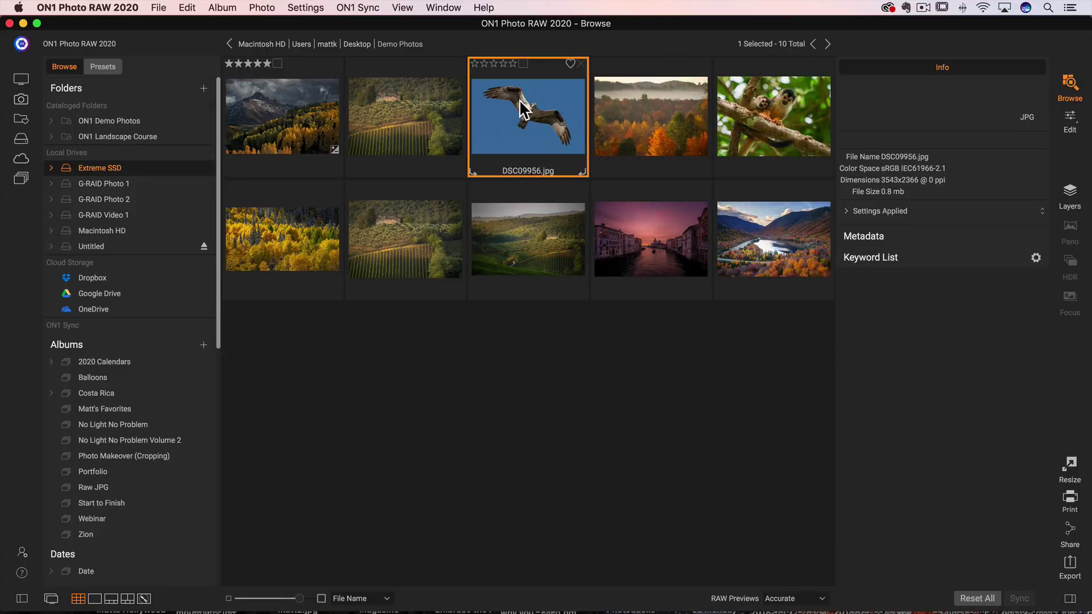
pyautogui.click(1072, 121)
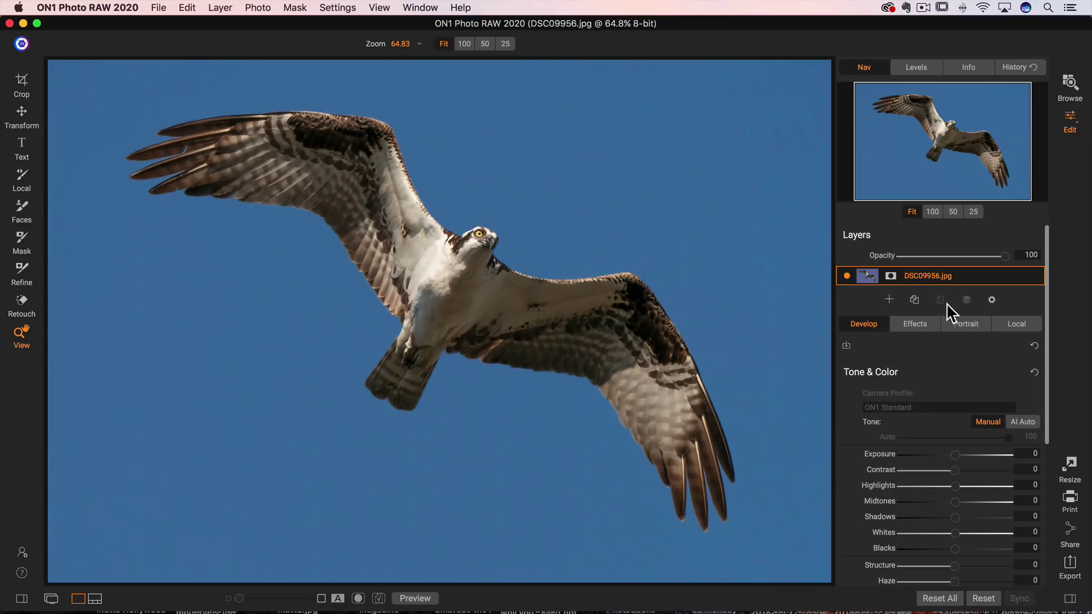
pyautogui.click(1017, 325)
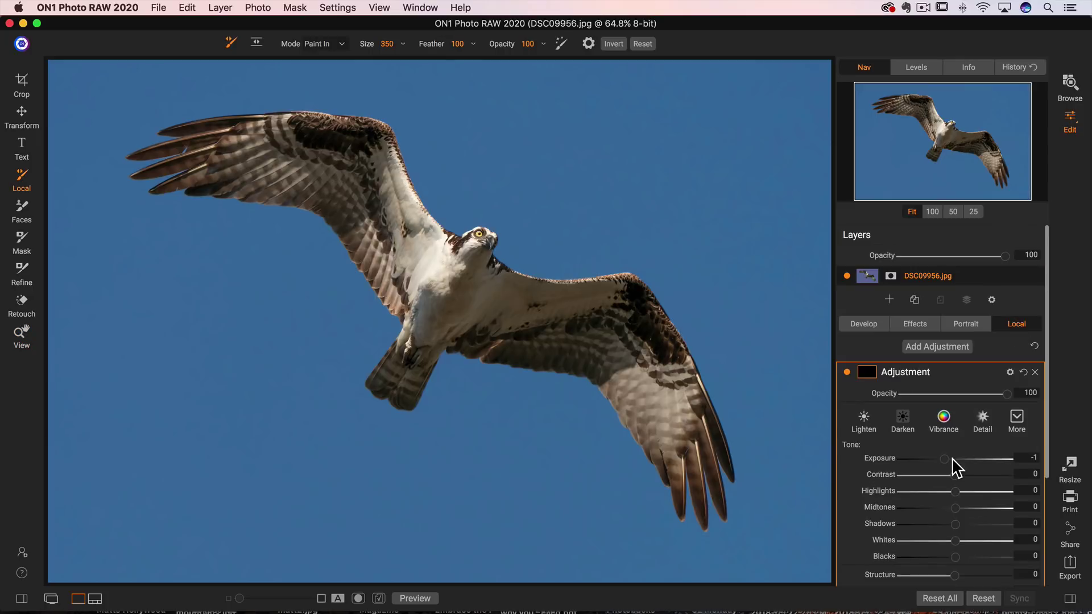
pyautogui.moveTo(952, 459)
pyautogui.mouseDown()
pyautogui.moveTo(965, 460)
pyautogui.moveTo(953, 460)
pyautogui.mouseUp()
pyautogui.moveTo(318, 161)
pyautogui.mouseDown()
pyautogui.moveTo(253, 160)
pyautogui.moveTo(329, 163)
pyautogui.moveTo(441, 278)
pyautogui.moveTo(506, 313)
pyautogui.moveTo(589, 328)
pyautogui.moveTo(531, 330)
pyautogui.moveTo(630, 339)
pyautogui.moveTo(692, 455)
pyautogui.moveTo(652, 356)
pyautogui.moveTo(620, 331)
pyautogui.moveTo(466, 329)
pyautogui.moveTo(541, 330)
pyautogui.moveTo(423, 276)
pyautogui.moveTo(319, 156)
pyautogui.moveTo(245, 154)
pyautogui.moveTo(338, 162)
pyautogui.moveTo(425, 251)
pyautogui.moveTo(432, 325)
pyautogui.moveTo(480, 318)
pyautogui.moveTo(624, 347)
pyautogui.moveTo(611, 310)
pyautogui.moveTo(603, 338)
pyautogui.moveTo(557, 334)
pyautogui.moveTo(378, 226)
pyautogui.moveTo(441, 284)
pyautogui.moveTo(427, 245)
pyautogui.moveTo(430, 267)
pyautogui.mouseUp()
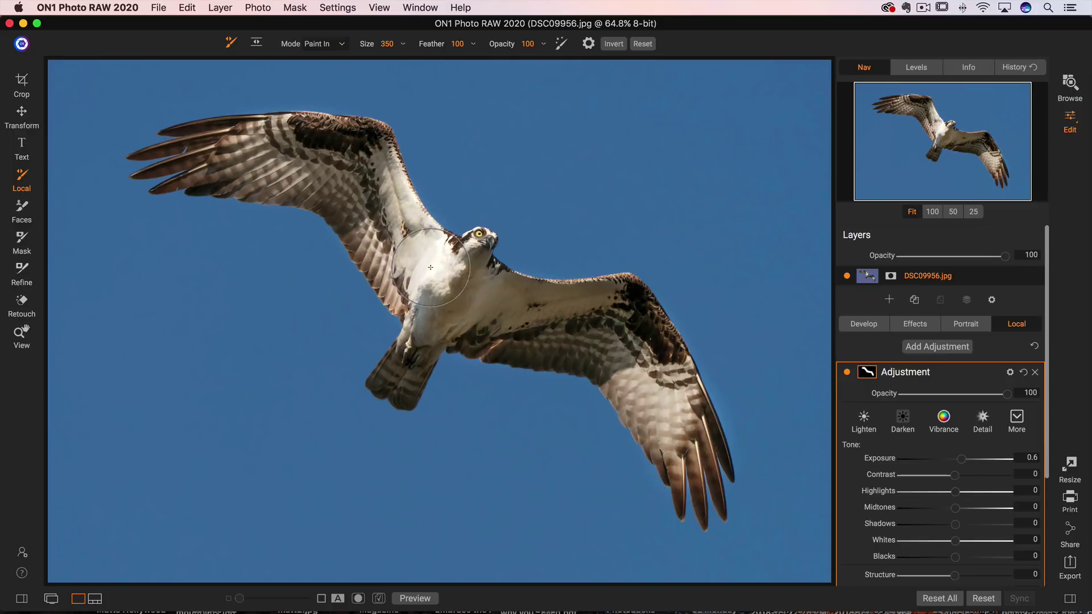
# Set the blending options to Normal mode, applied to Shadows only with Range 40
pyautogui.click(1010, 373)
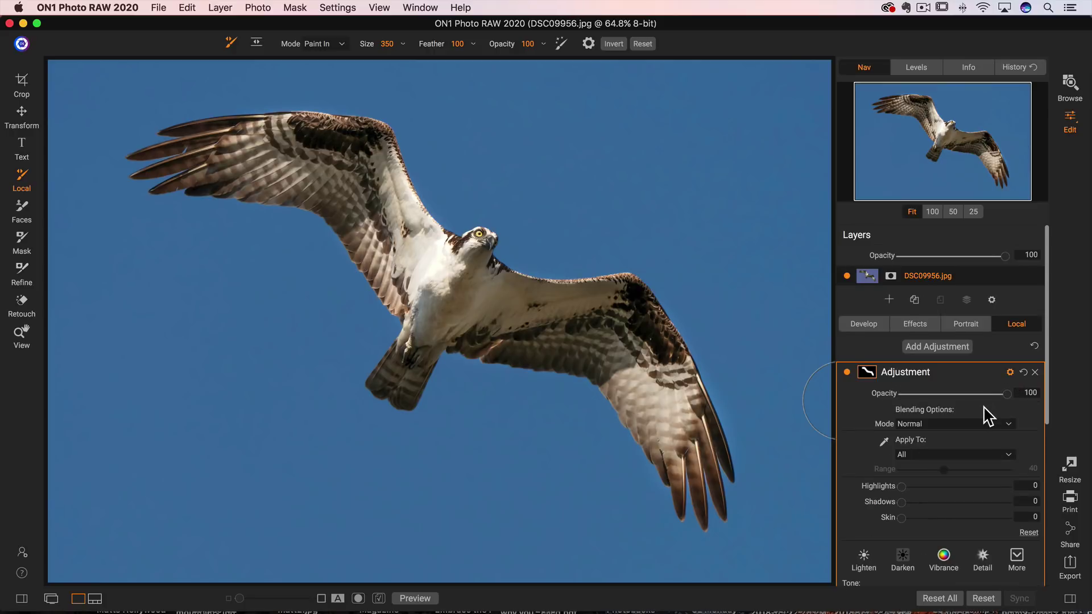
pyautogui.scroll(-3, 988, 415)
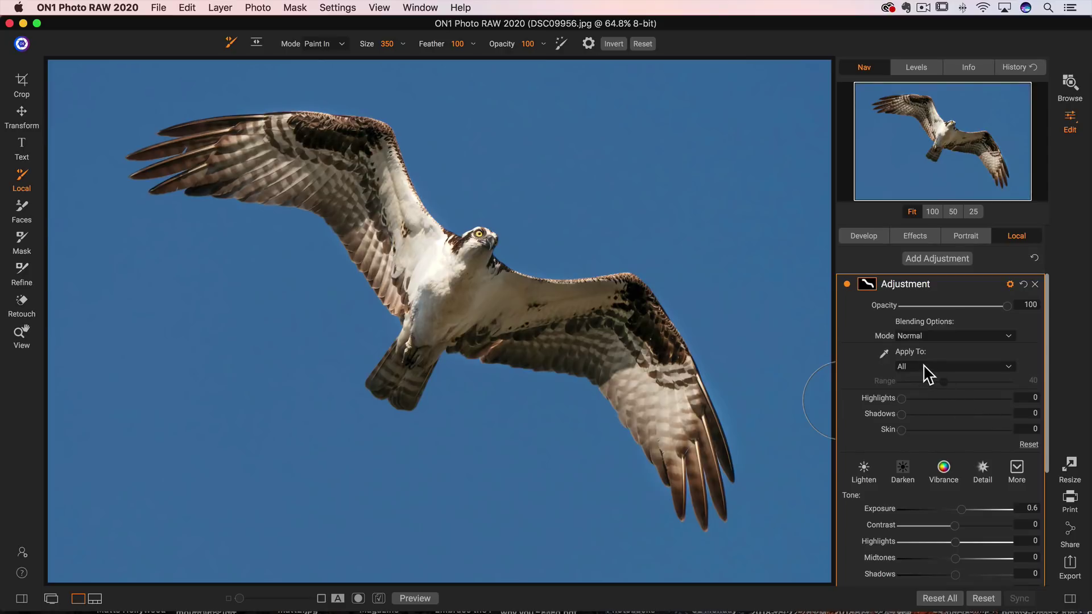
pyautogui.click(914, 339)
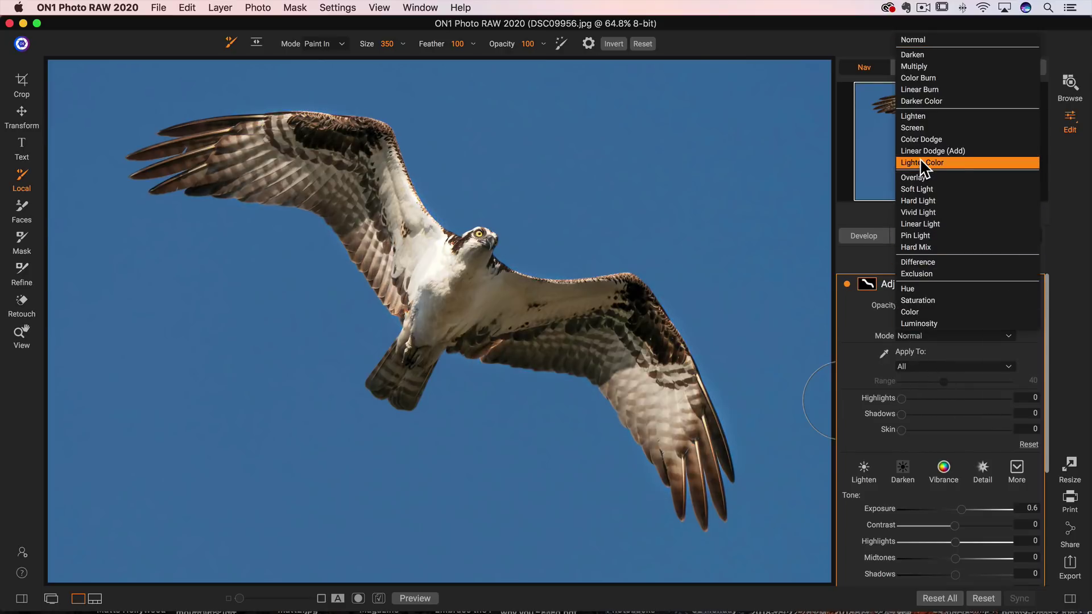
pyautogui.click(917, 36)
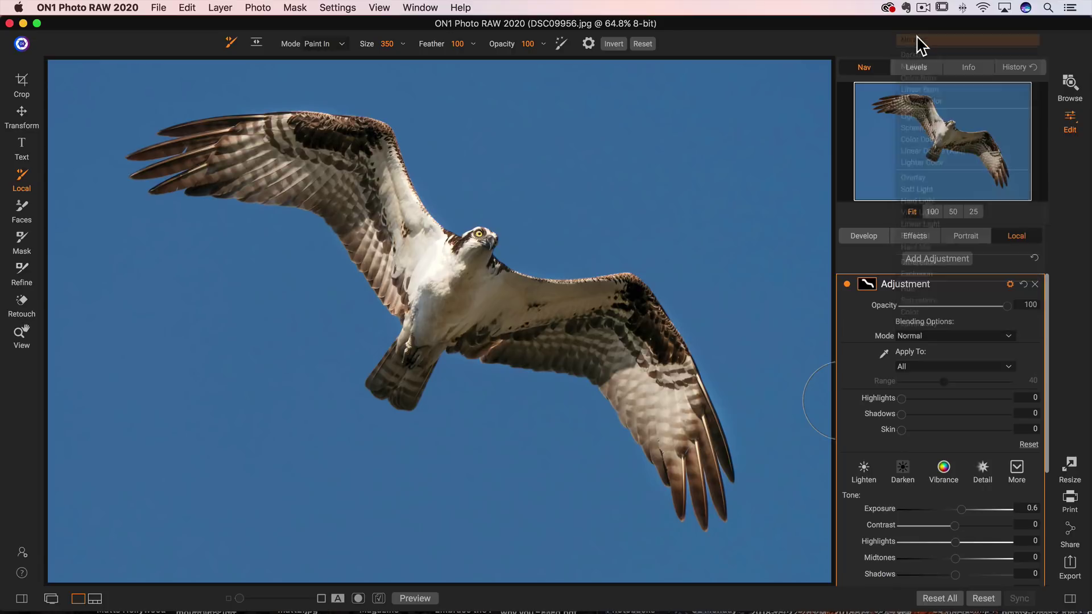
pyautogui.click(920, 367)
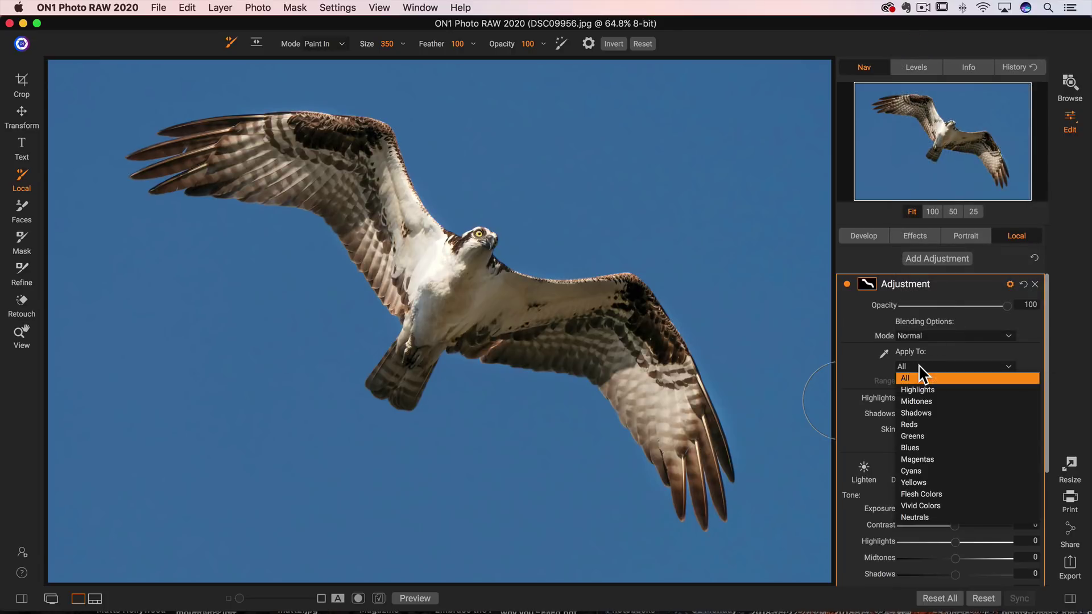
pyautogui.click(916, 415)
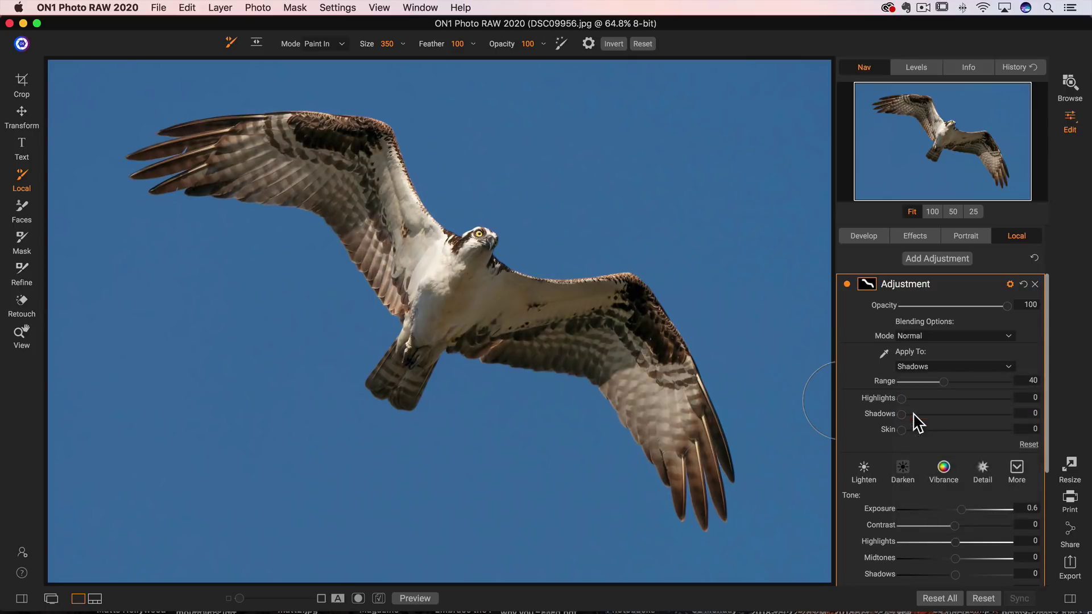
# Compare with the adjustment off and on, then paint it over the right-hand wing
pyautogui.click(848, 284)
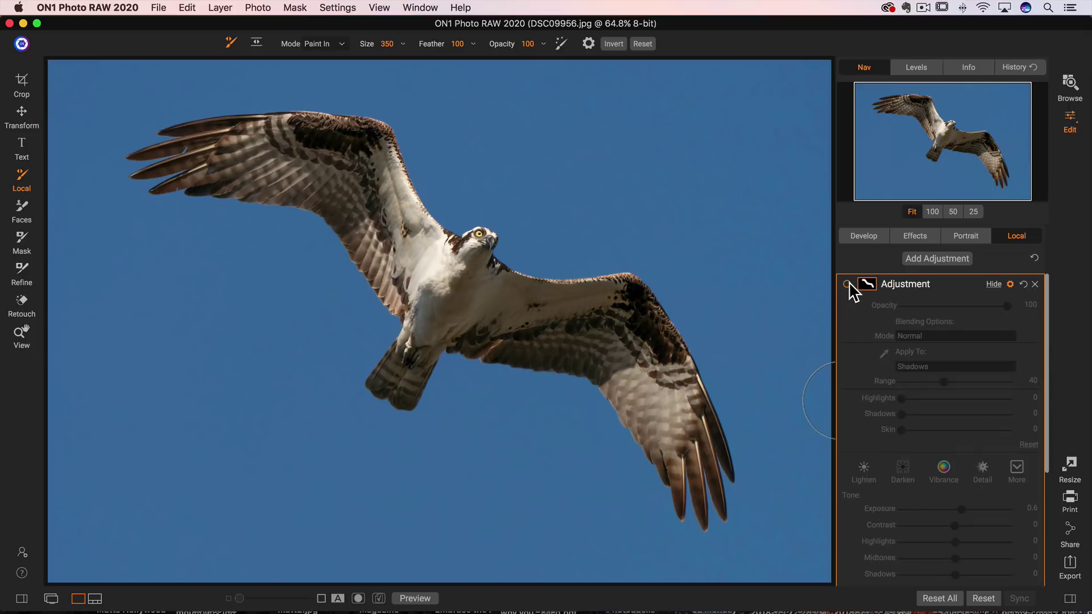
pyautogui.click(848, 284)
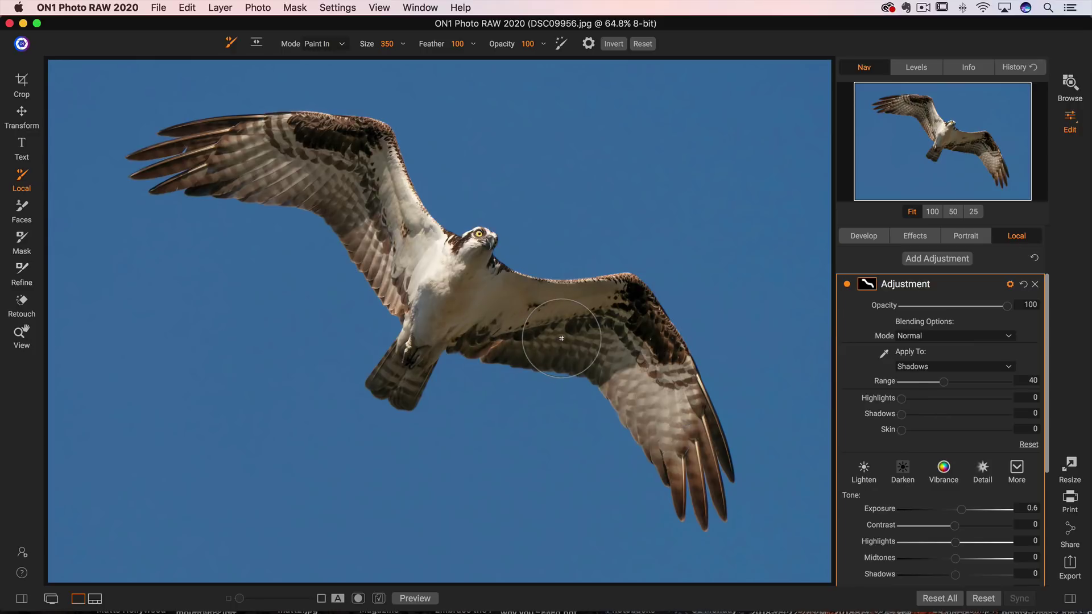
pyautogui.moveTo(562, 339); pyautogui.dragTo(608, 324)
# Hide the osprey adjustment's Blending Options and close the local adjustment
pyautogui.click(1010, 284)
pyautogui.moveTo(1002, 296)
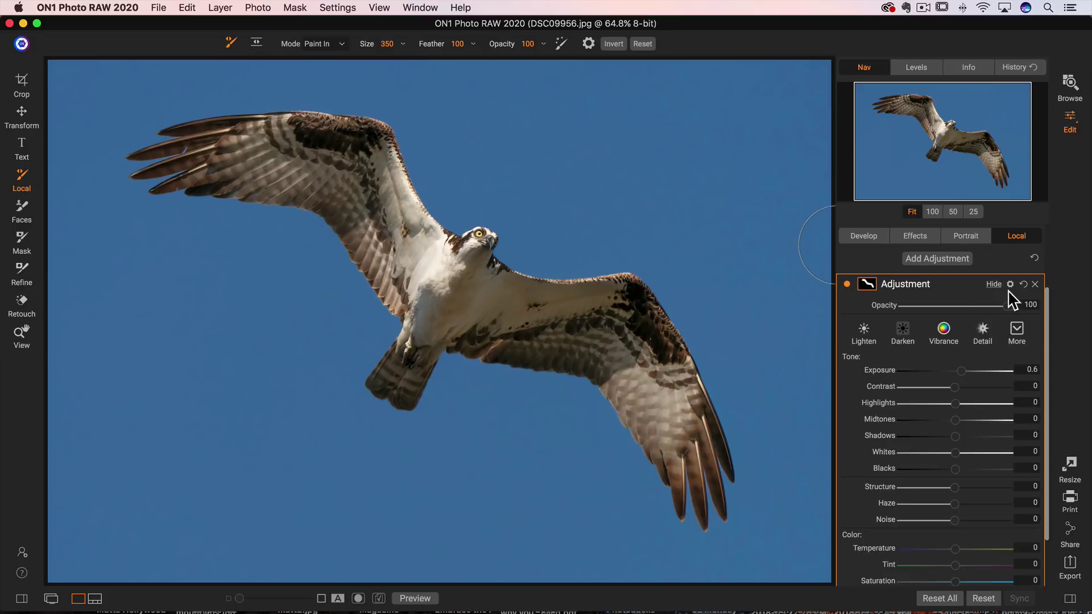
pyautogui.click(1034, 284)
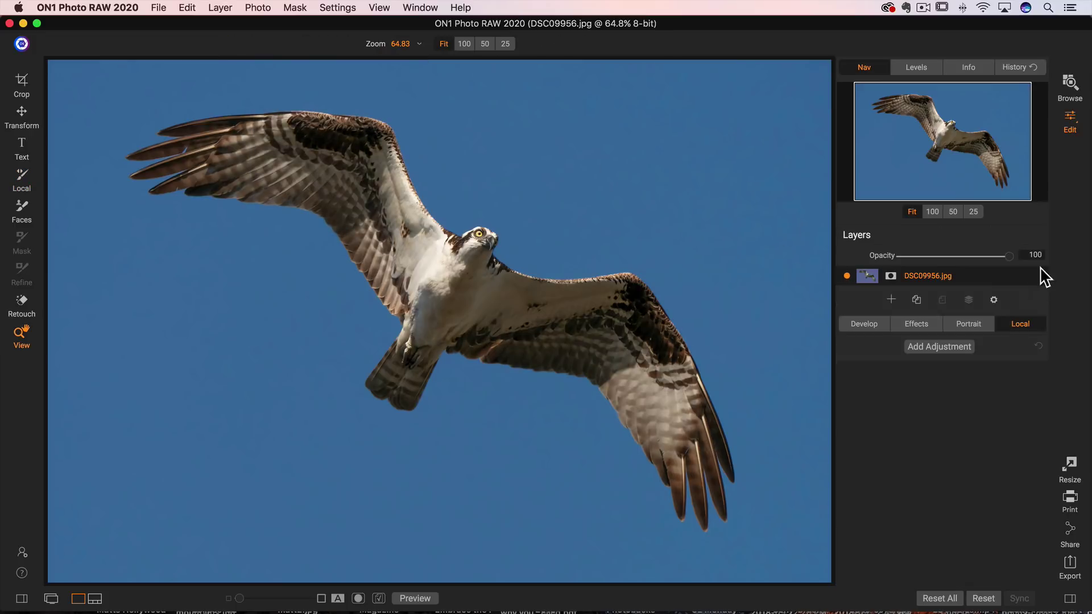
# Open venice2.jpg from the photo browser for editing
pyautogui.click(1072, 86)
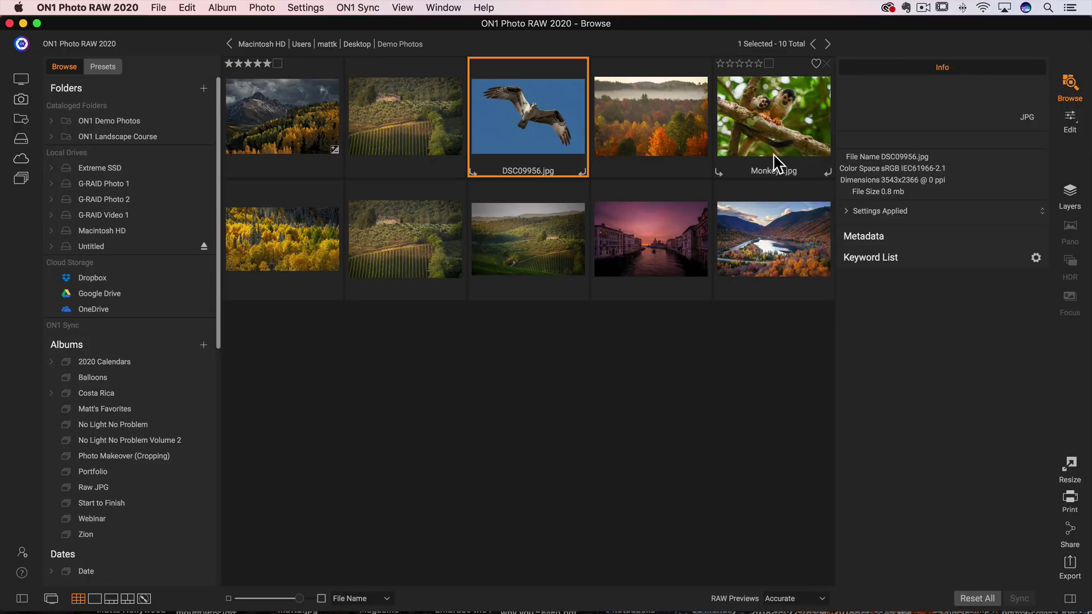
pyautogui.click(659, 253)
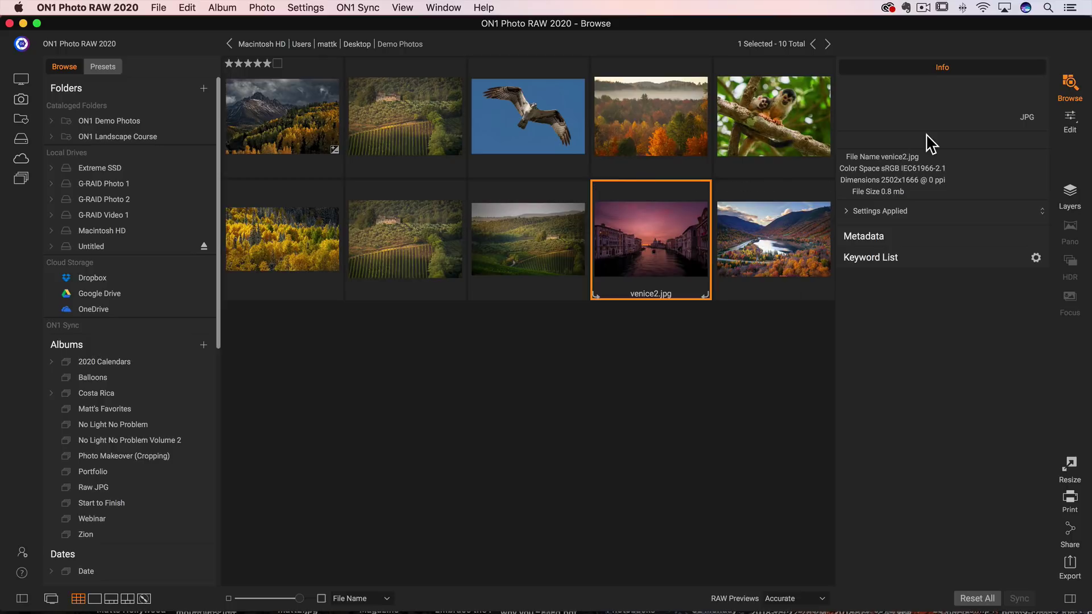
pyautogui.click(1074, 122)
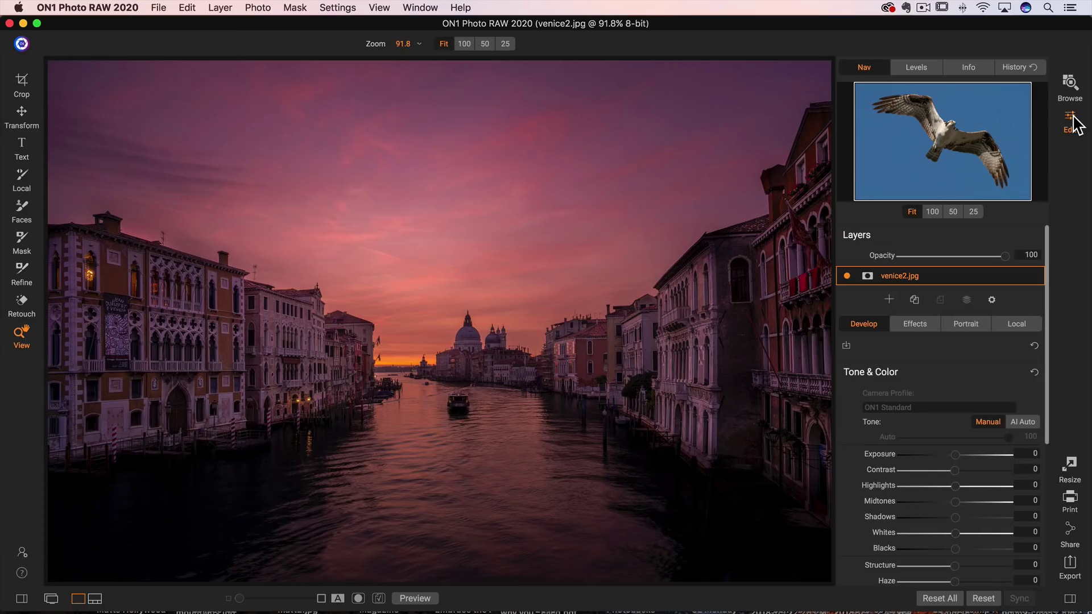
# Start a local adjustment with an Edges-shaped gradient mask and apply the first saved style
pyautogui.click(1018, 324)
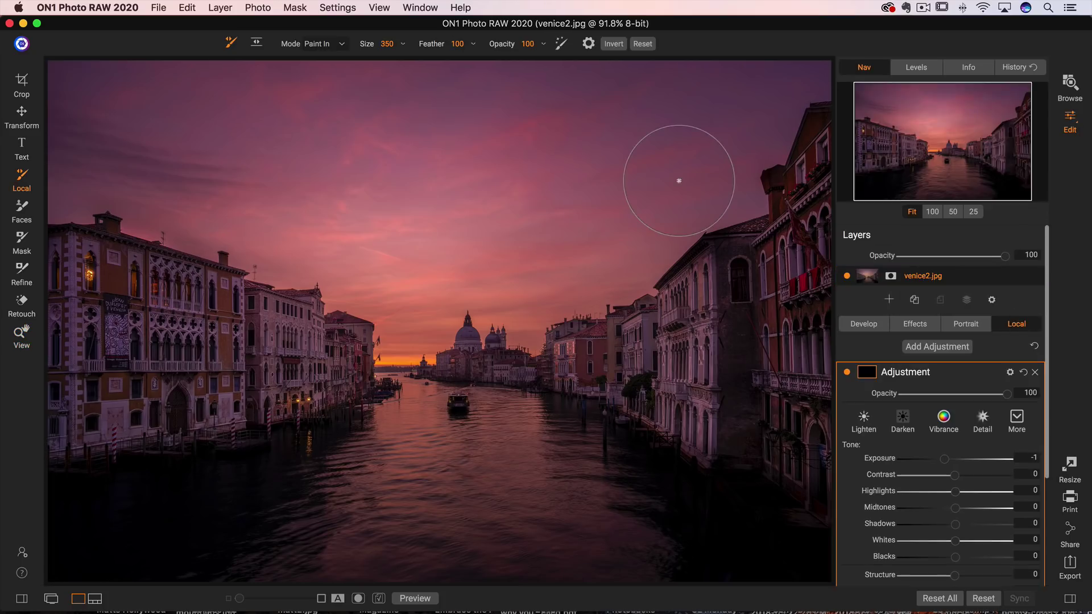
pyautogui.click(257, 43)
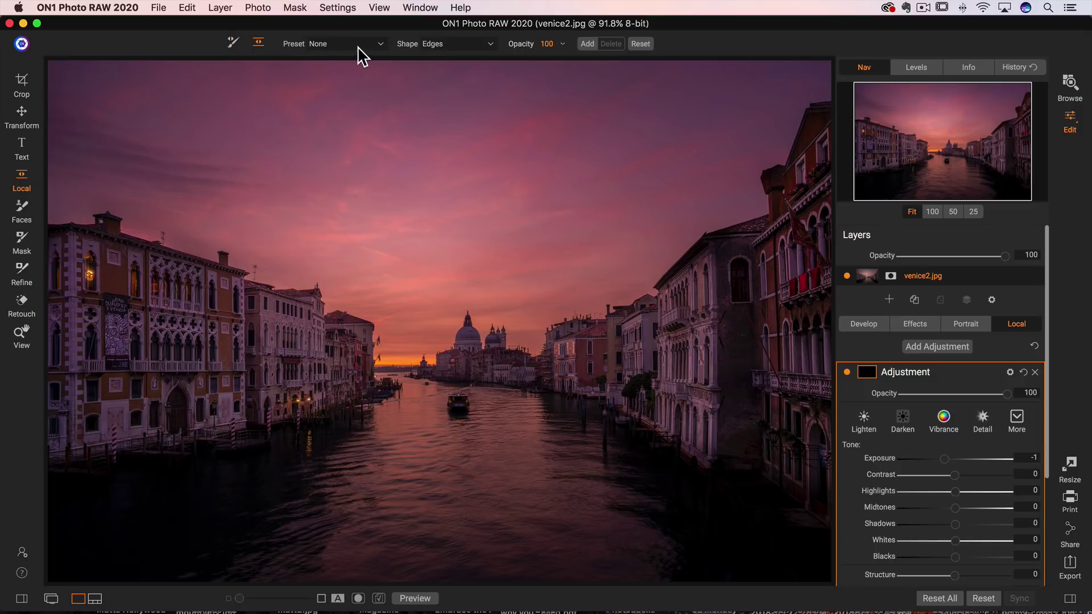
pyautogui.click(341, 69)
pyautogui.click(439, 44)
pyautogui.click(446, 64)
pyautogui.click(1024, 421)
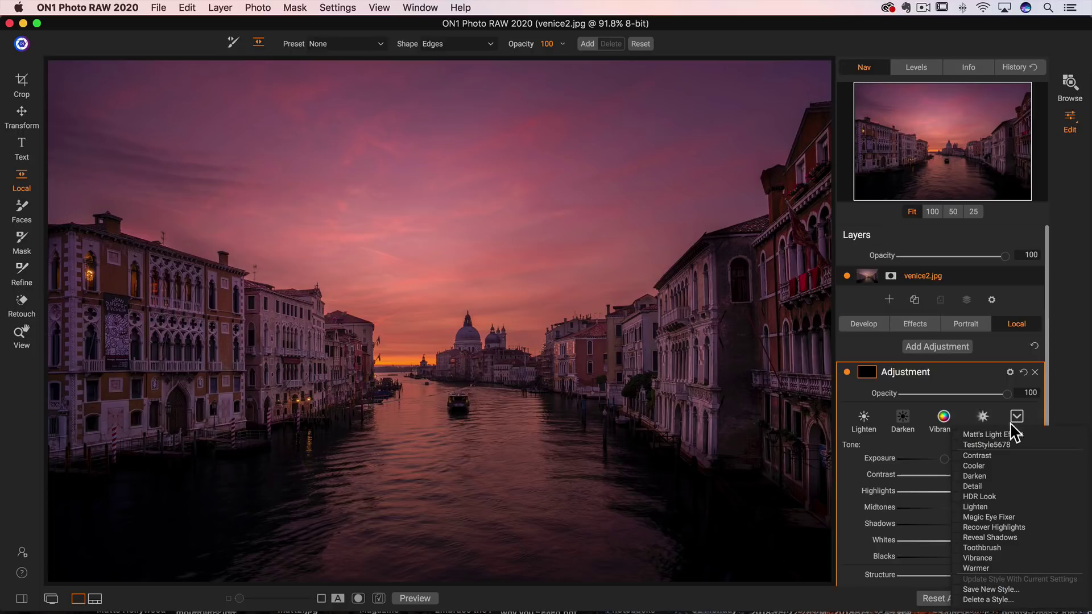
pyautogui.click(1002, 430)
# Center and enlarge the gradient over the canal and boat, and raise Exposure to 0.9
pyautogui.moveTo(614, 383)
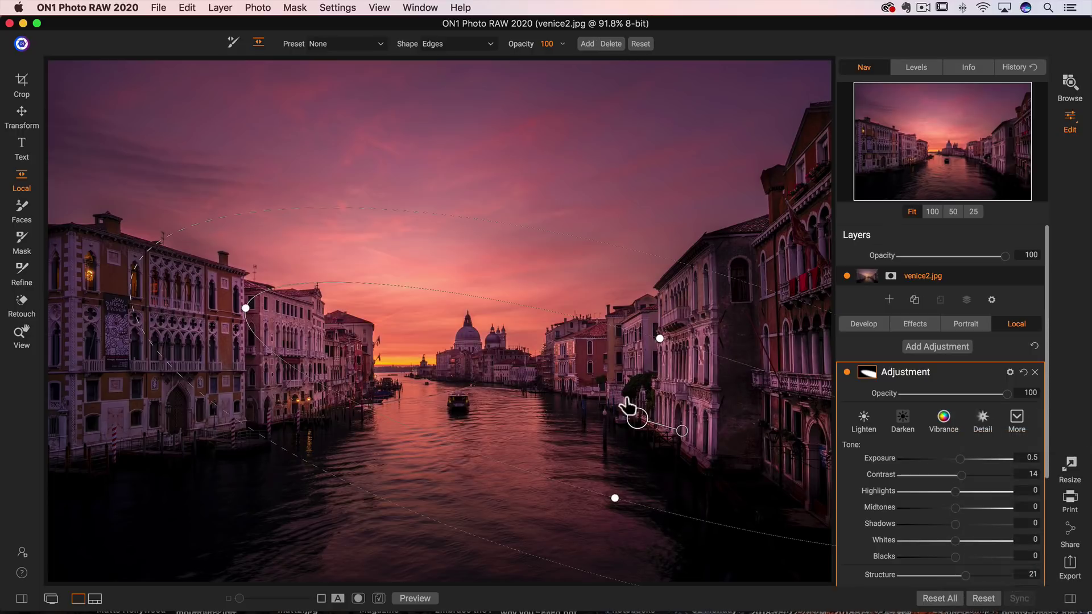
pyautogui.moveTo(629, 409); pyautogui.dragTo(597, 428)
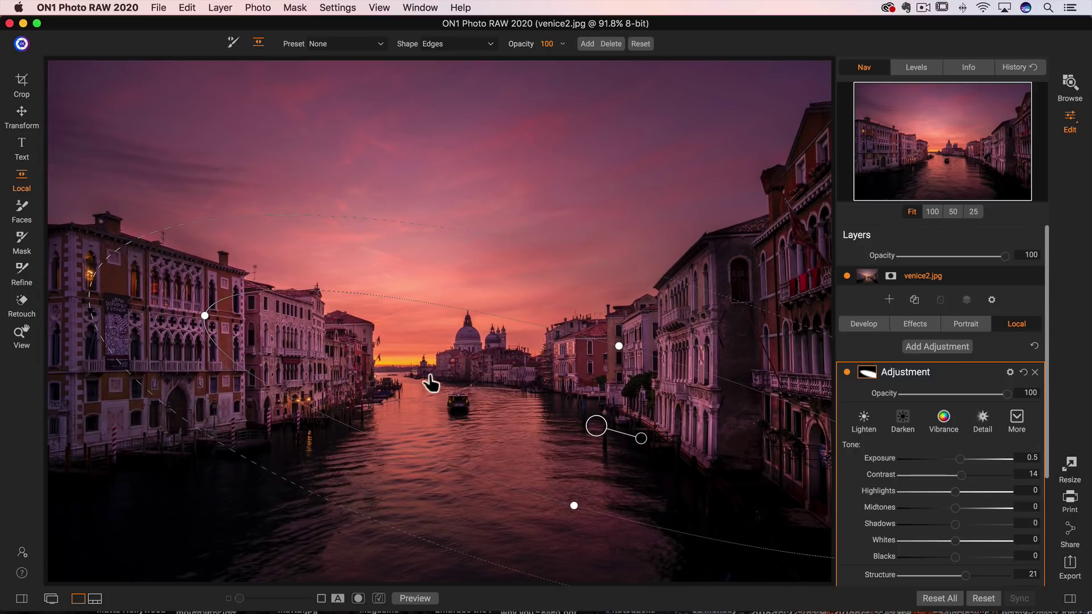
pyautogui.moveTo(596, 426); pyautogui.dragTo(445, 376)
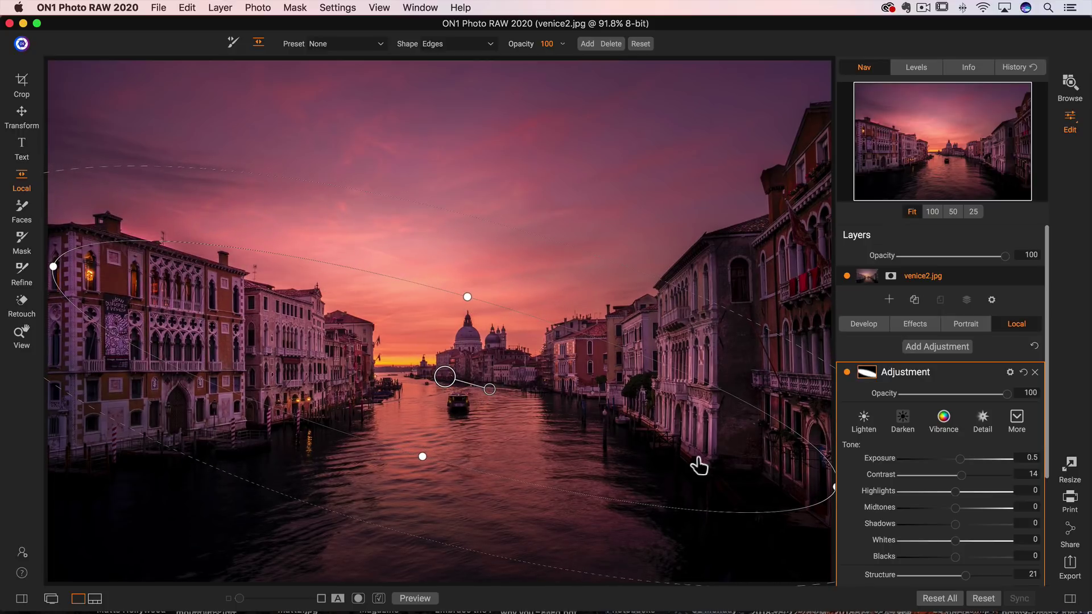
pyautogui.moveTo(836, 494); pyautogui.dragTo(916, 529)
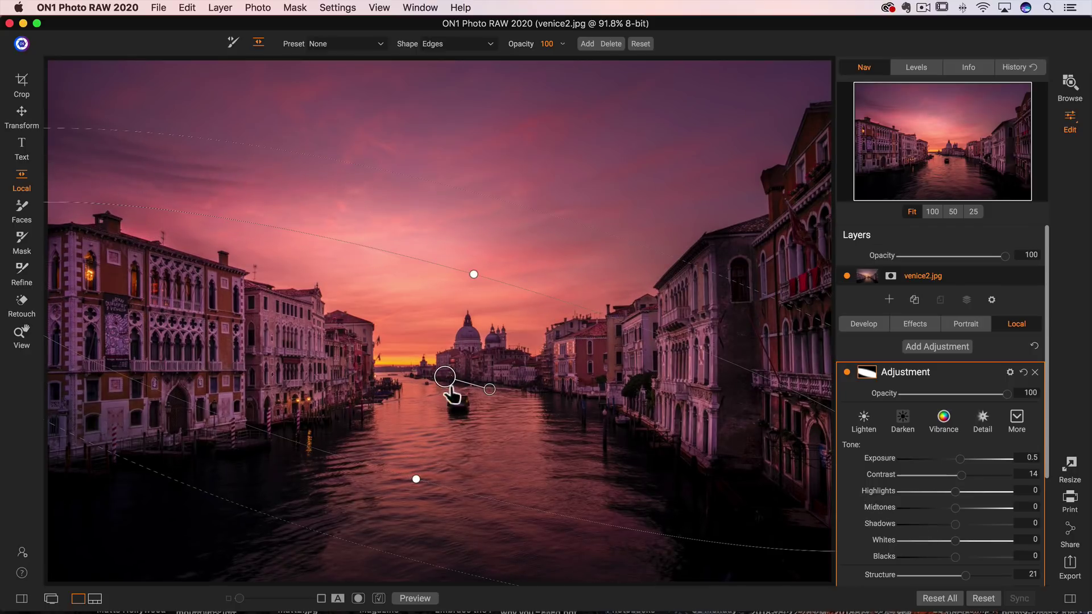
pyautogui.moveTo(445, 377)
pyautogui.mouseDown()
pyautogui.moveTo(453, 397)
pyautogui.moveTo(458, 378)
pyautogui.moveTo(441, 374)
pyautogui.mouseUp()
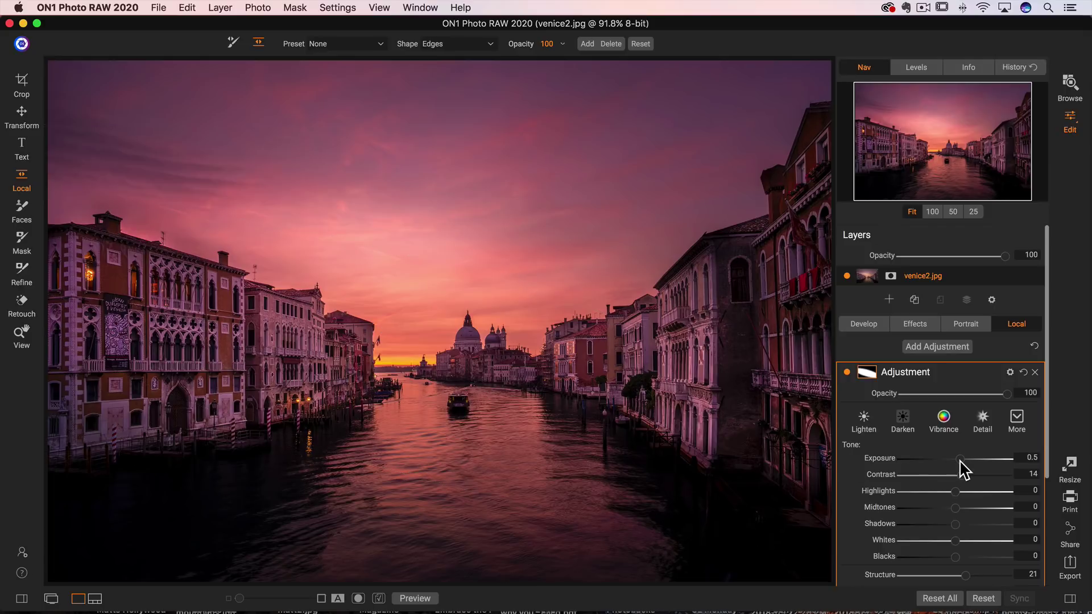
pyautogui.moveTo(960, 459); pyautogui.dragTo(965, 459)
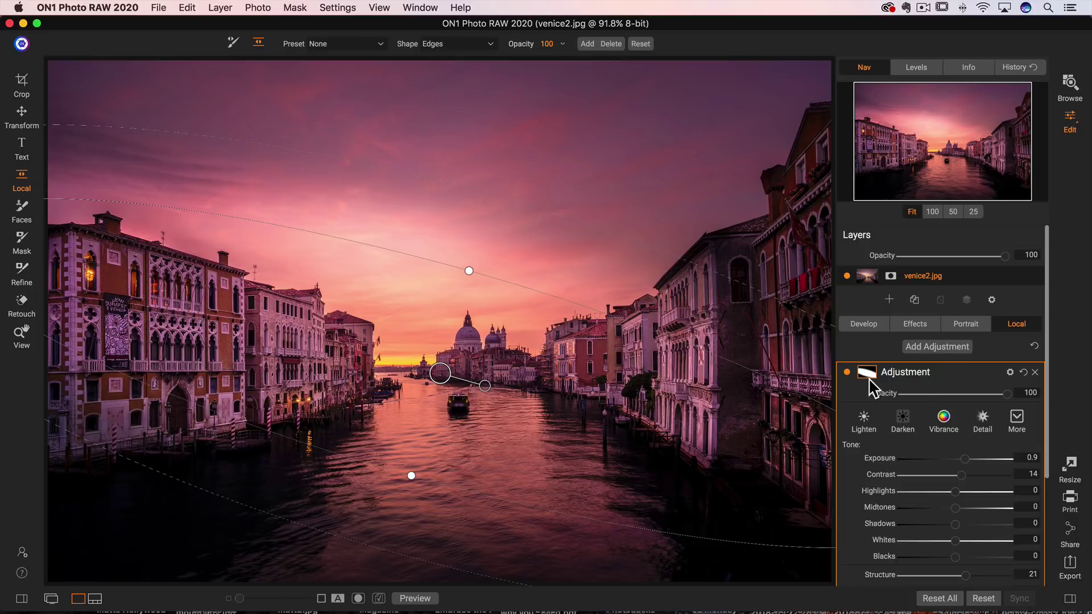
pyautogui.moveTo(880, 381)
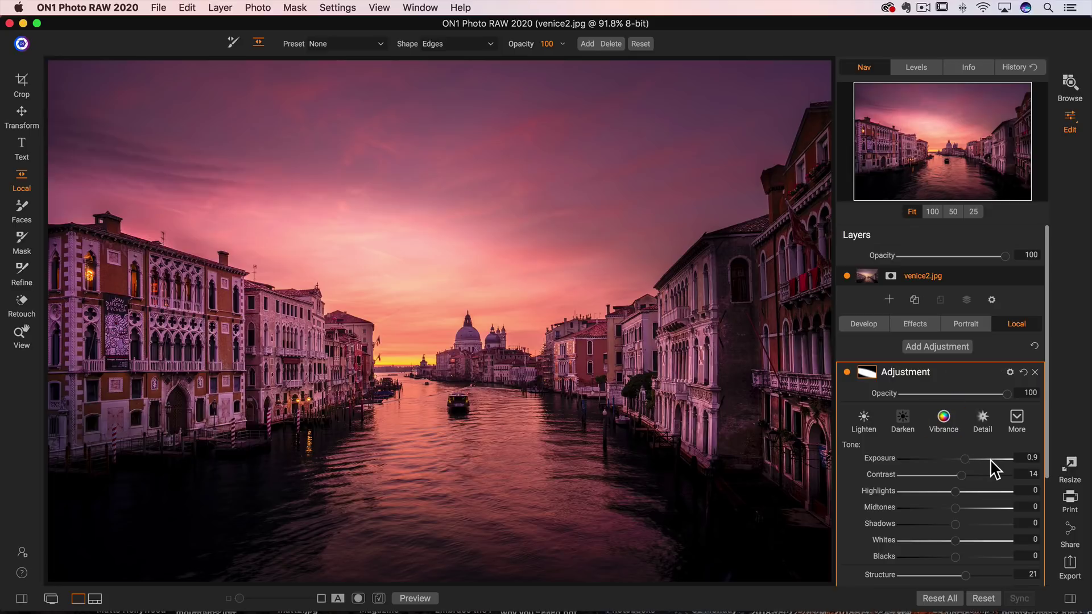
# Show the masking options, invert the mask and revert it, then pick the Mask brush
pyautogui.click(868, 370)
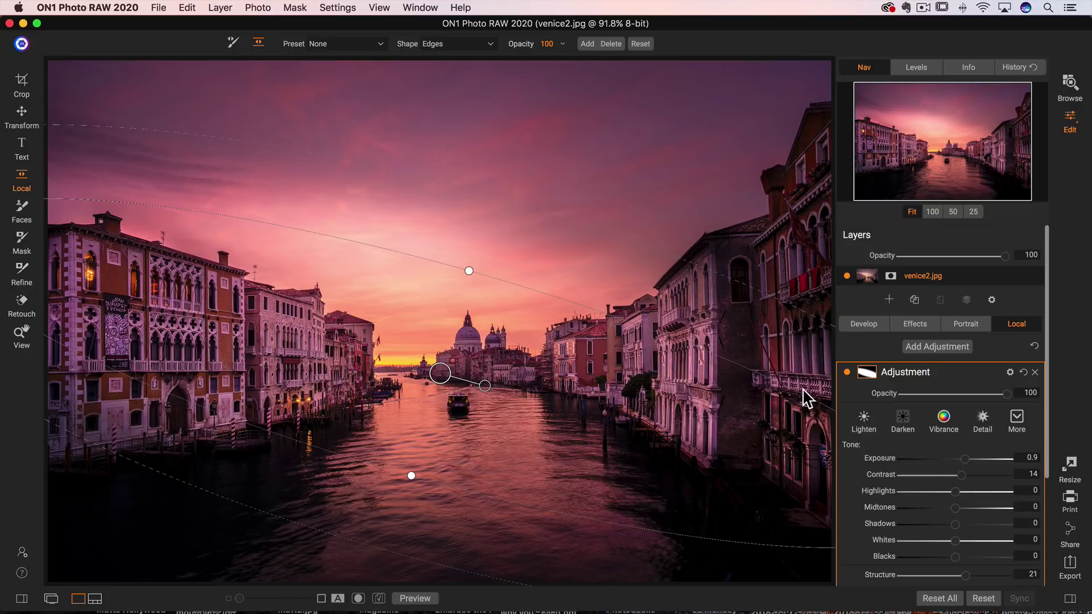
pyautogui.click(858, 376)
pyautogui.click(864, 376)
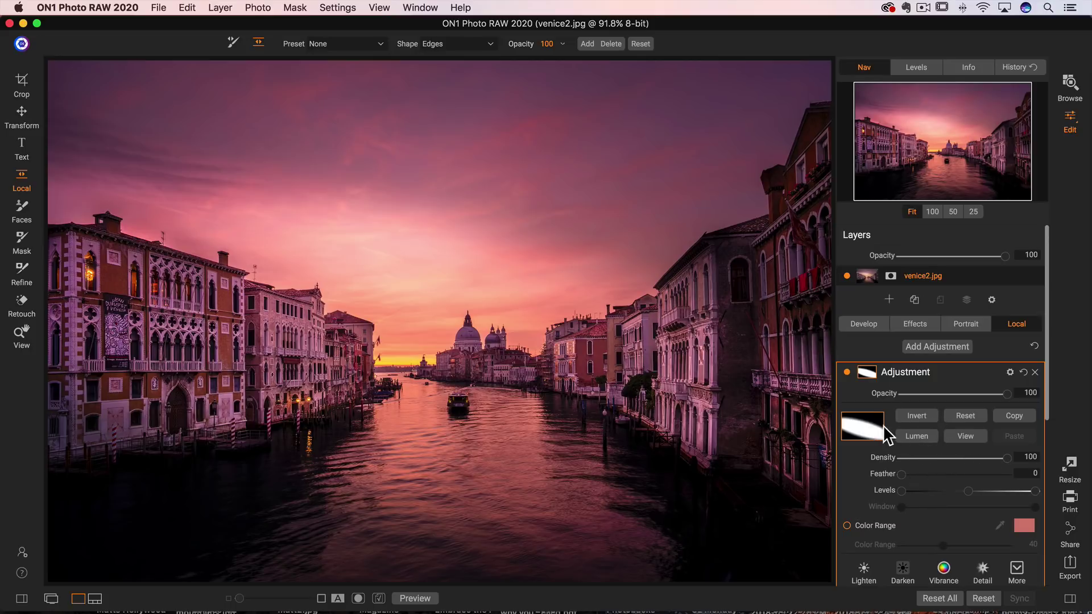
pyautogui.click(919, 415)
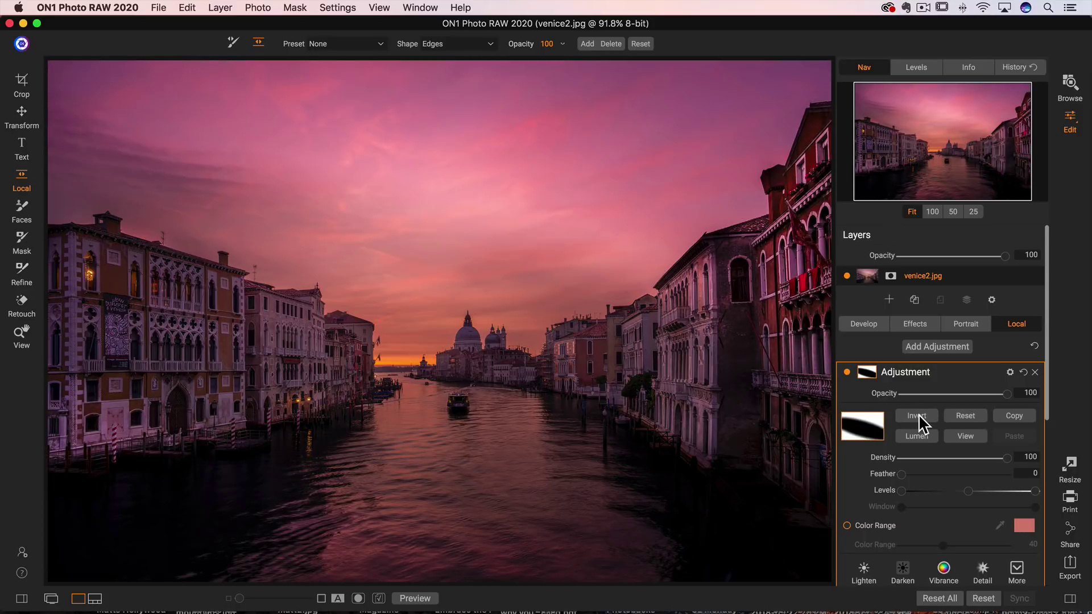
pyautogui.click(919, 416)
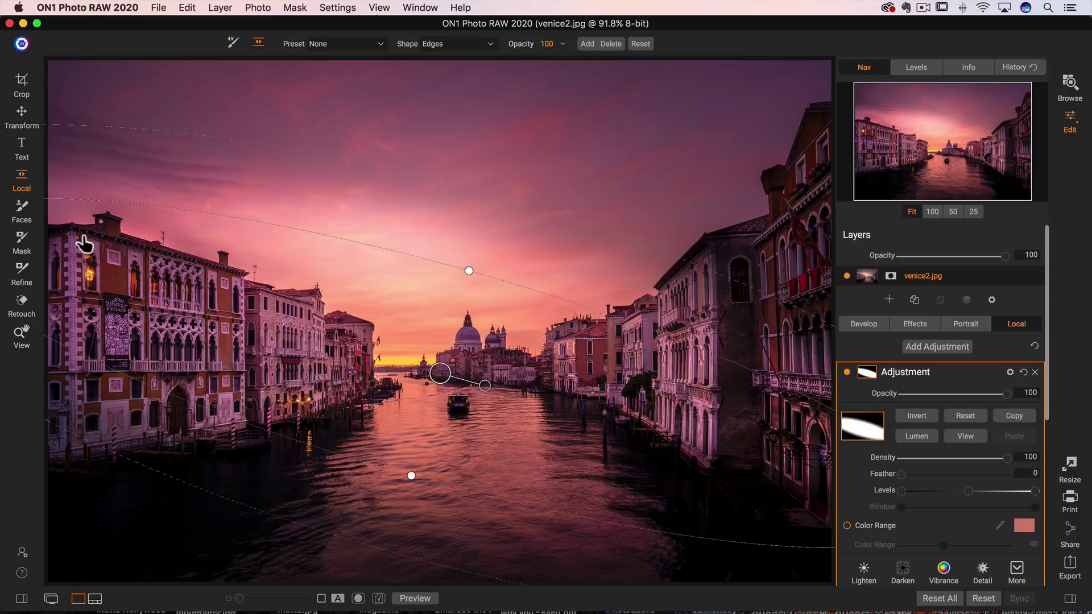
pyautogui.click(22, 246)
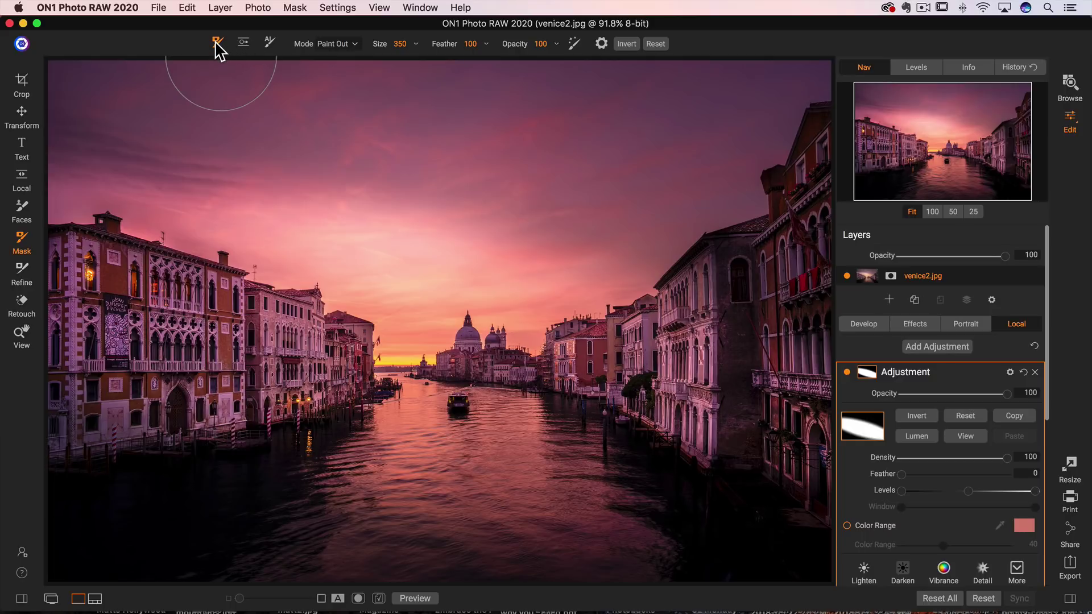
# With Paint Out at Opacity 54 and Size 500, erase brightening from left buildings and upper-left sky
pyautogui.click(341, 45)
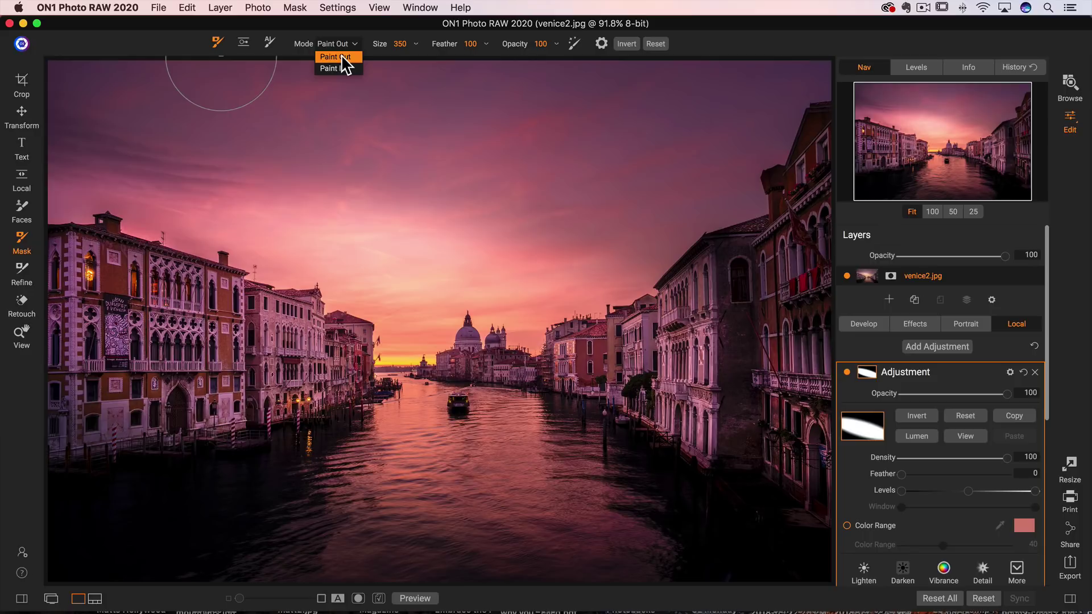
pyautogui.click(342, 57)
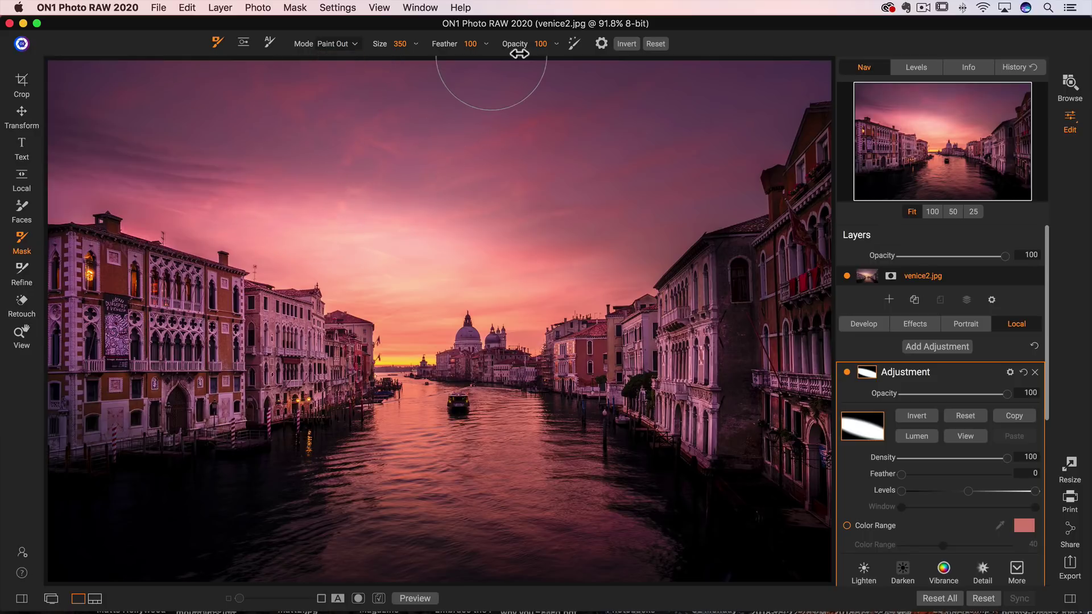
pyautogui.moveTo(519, 53); pyautogui.dragTo(476, 54)
pyautogui.press('[')
pyautogui.press('[')
pyautogui.press('[')
pyautogui.press('[')
pyautogui.press(']')
pyautogui.press(']')
pyautogui.press(']')
pyautogui.press(']')
pyautogui.press(']')
pyautogui.press(']')
pyautogui.press(']')
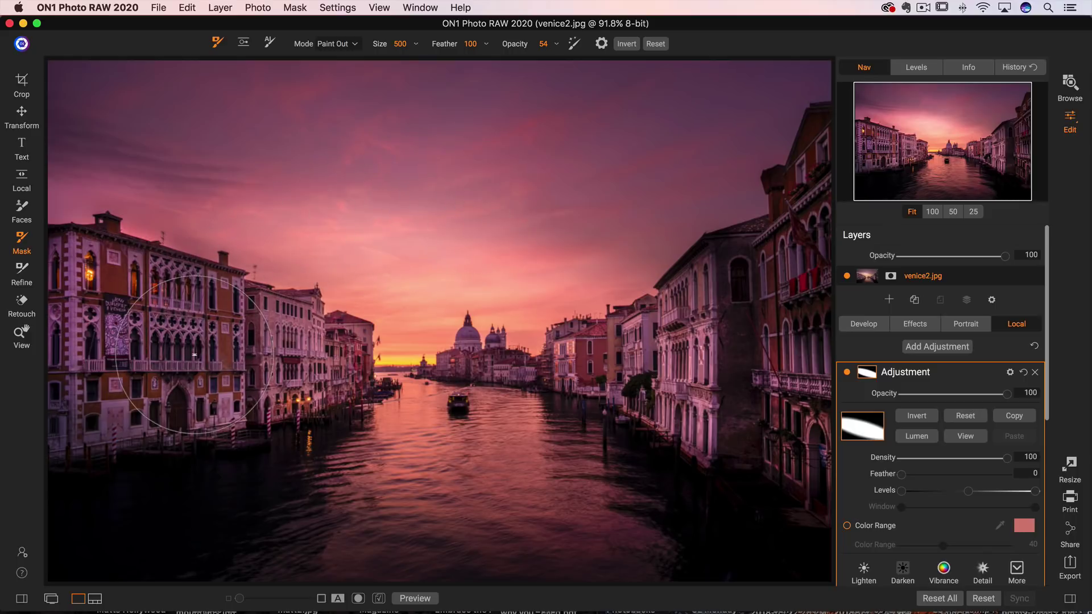
pyautogui.moveTo(194, 355)
pyautogui.mouseDown()
pyautogui.moveTo(256, 455)
pyautogui.moveTo(195, 427)
pyautogui.moveTo(268, 318)
pyautogui.mouseUp()
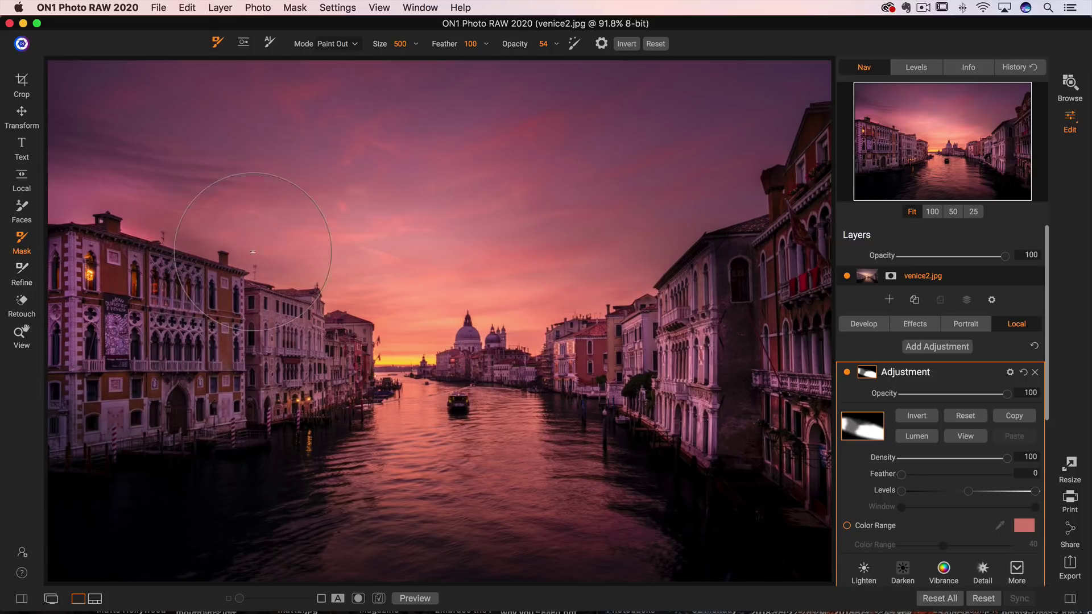
pyautogui.moveTo(253, 251)
pyautogui.mouseDown()
pyautogui.moveTo(144, 270)
pyautogui.moveTo(187, 188)
pyautogui.moveTo(91, 205)
pyautogui.moveTo(208, 180)
pyautogui.moveTo(135, 304)
pyautogui.moveTo(141, 338)
pyautogui.moveTo(181, 372)
pyautogui.moveTo(215, 373)
pyautogui.moveTo(153, 422)
pyautogui.moveTo(169, 448)
pyautogui.moveTo(322, 494)
pyautogui.moveTo(297, 531)
pyautogui.mouseUp()
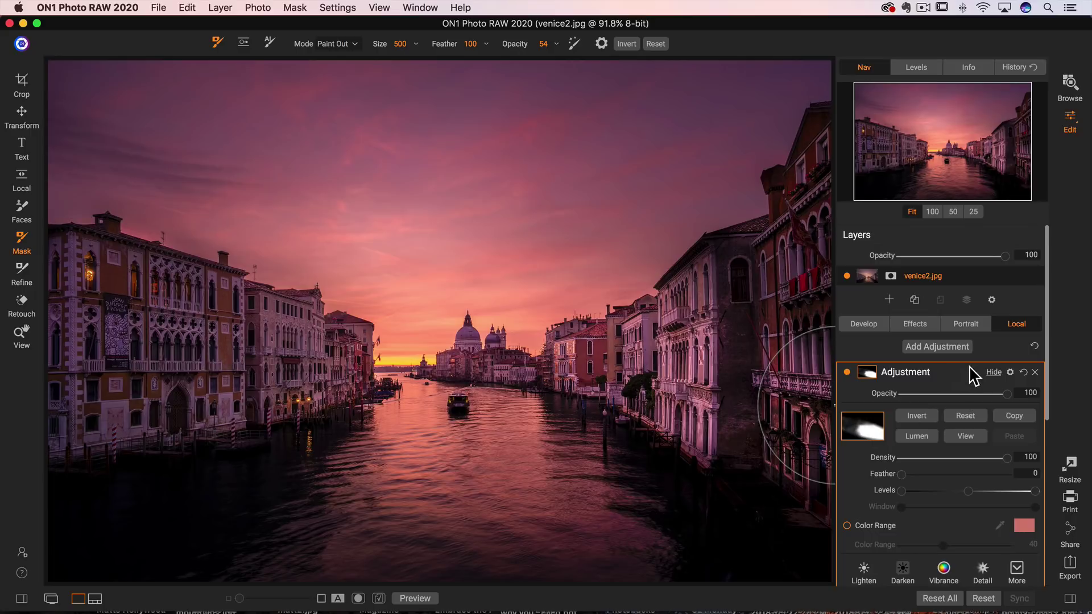
# Lower the Venice adjustment's Exposure from 0.9 to 0.8
pyautogui.click(994, 373)
pyautogui.click(993, 374)
pyautogui.scroll(-5, 963, 471)
pyautogui.moveTo(962, 465); pyautogui.dragTo(961, 464)
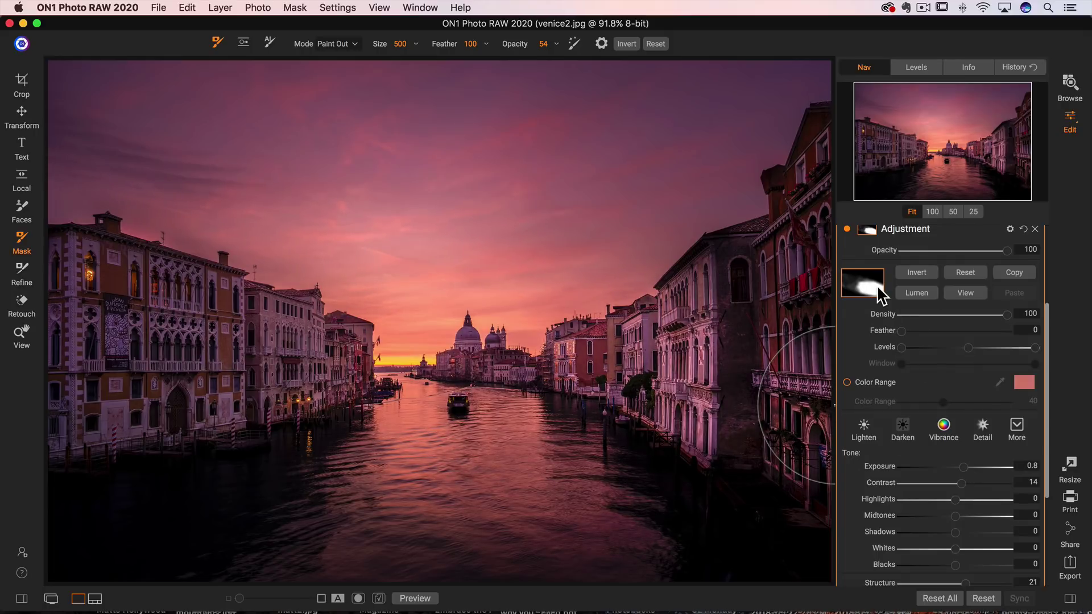
pyautogui.scroll(2, 880, 294)
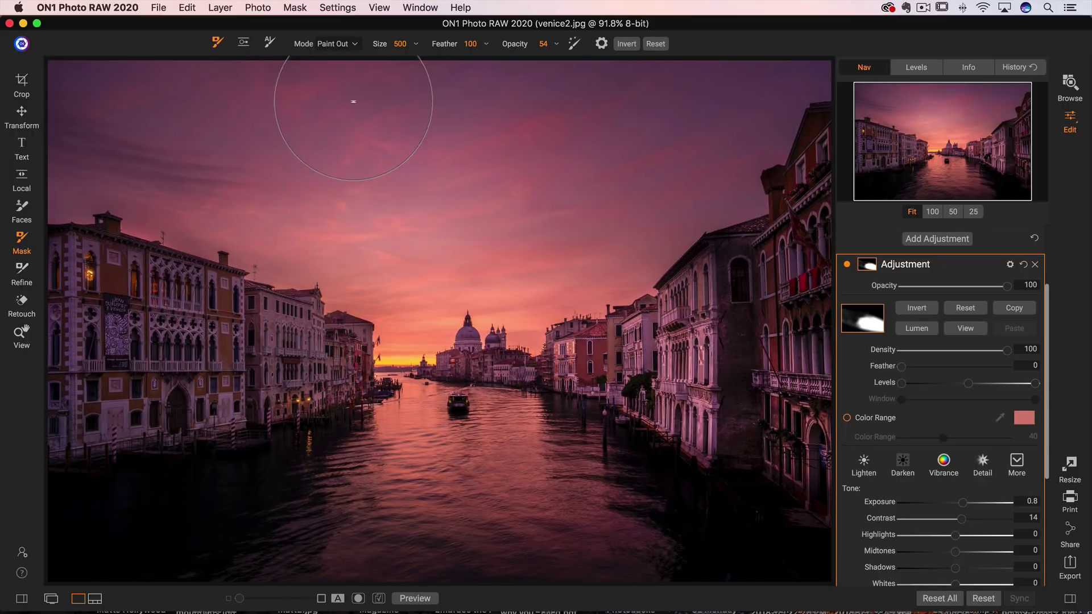
# Switch the brush to Paint In and paint brightening onto the right-hand buildings
pyautogui.click(338, 44)
pyautogui.click(342, 69)
pyautogui.moveTo(588, 458)
pyautogui.mouseDown()
pyautogui.moveTo(677, 402)
pyautogui.moveTo(731, 330)
pyautogui.moveTo(731, 244)
pyautogui.moveTo(695, 260)
pyautogui.moveTo(792, 122)
pyautogui.mouseUp()
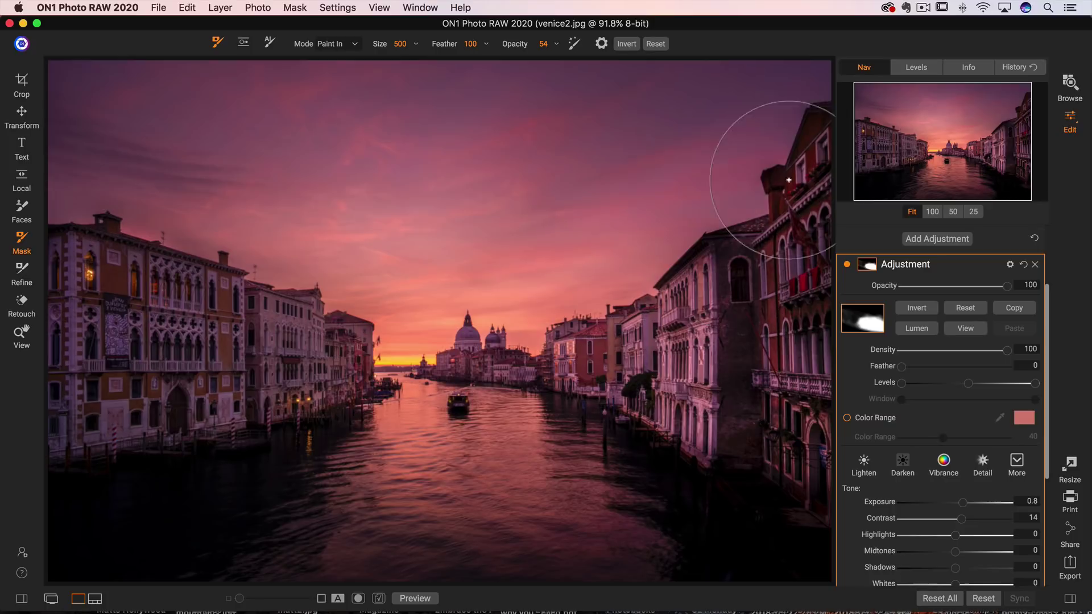